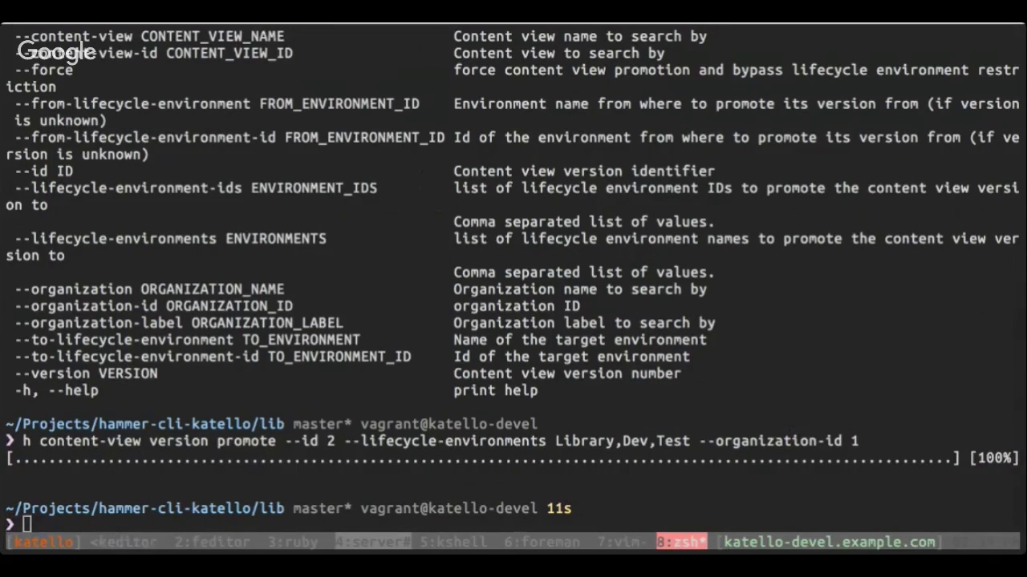
Step: Show the details of content view version 2 with h content-view version info --id 2
text(h content-view version info --id 2)
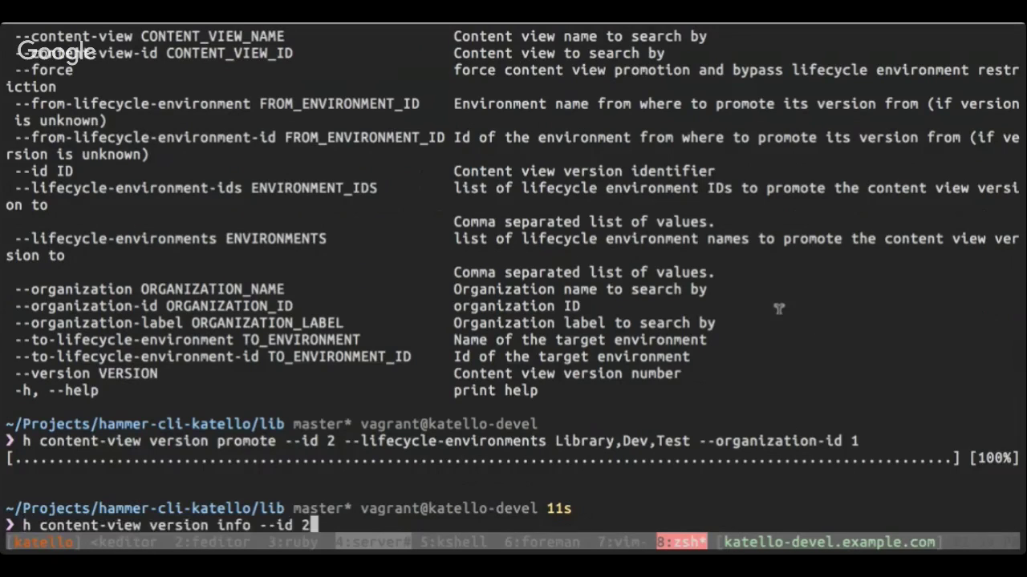
key(Return)
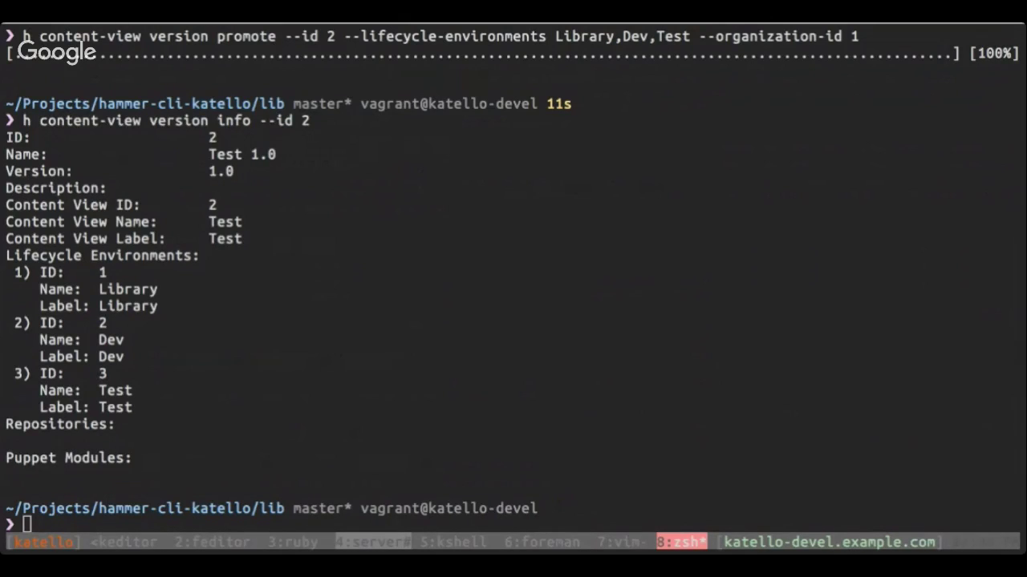
Step: Switch to the browser's Packages page and restrict the list to applicable and upgradable packages
key(super+Tab)
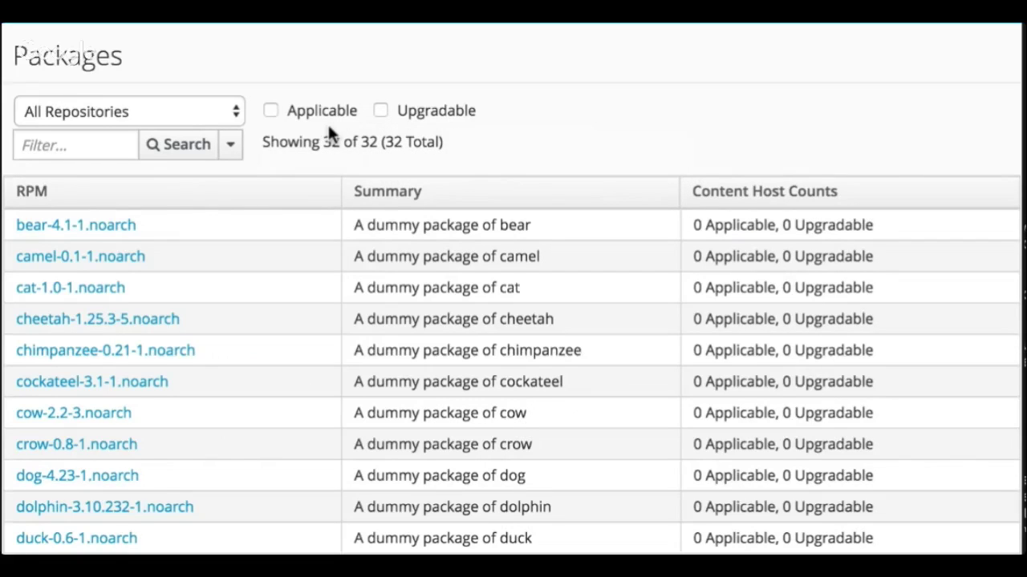
click(271, 111)
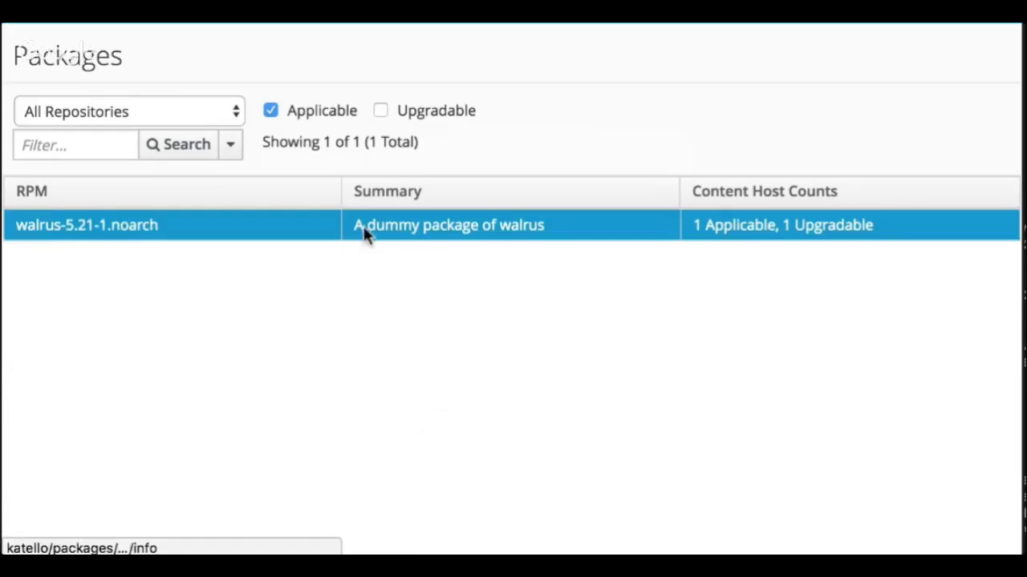
click(380, 110)
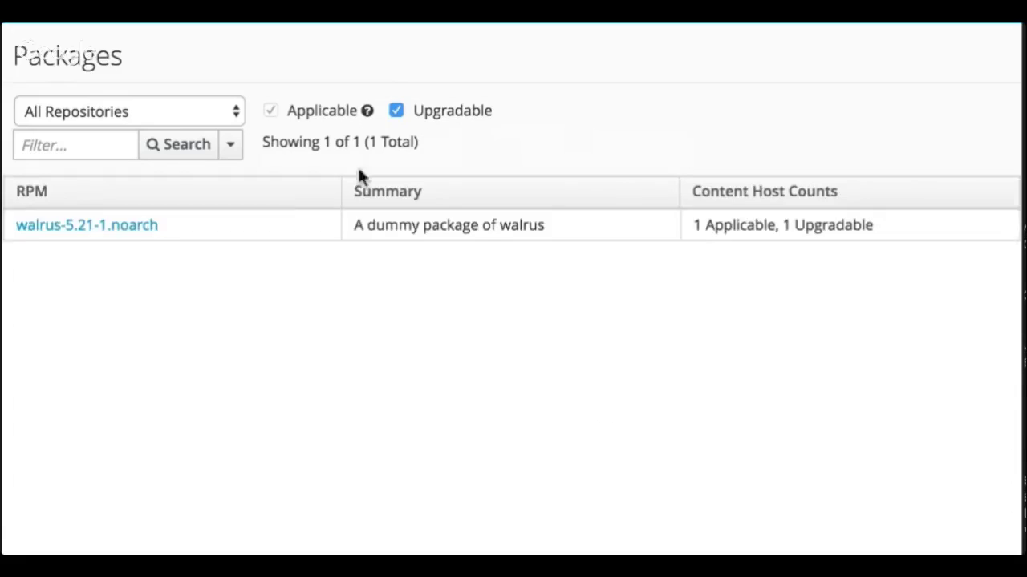
Step: Review the details of walrus-5.21-1.noarch and list the content hosts the package is applicable to
click(115, 231)
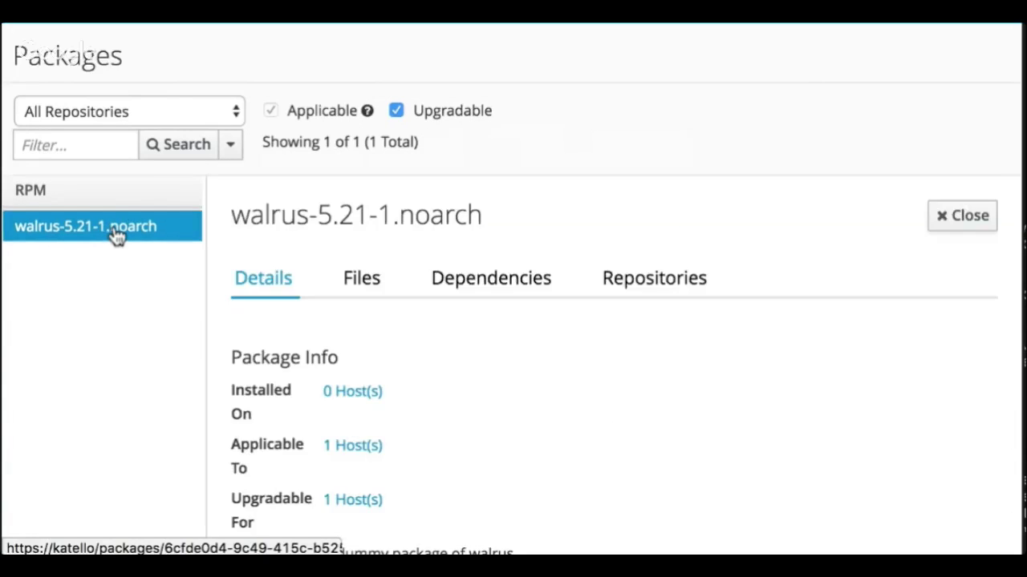
scroll(613, 393, down, 1)
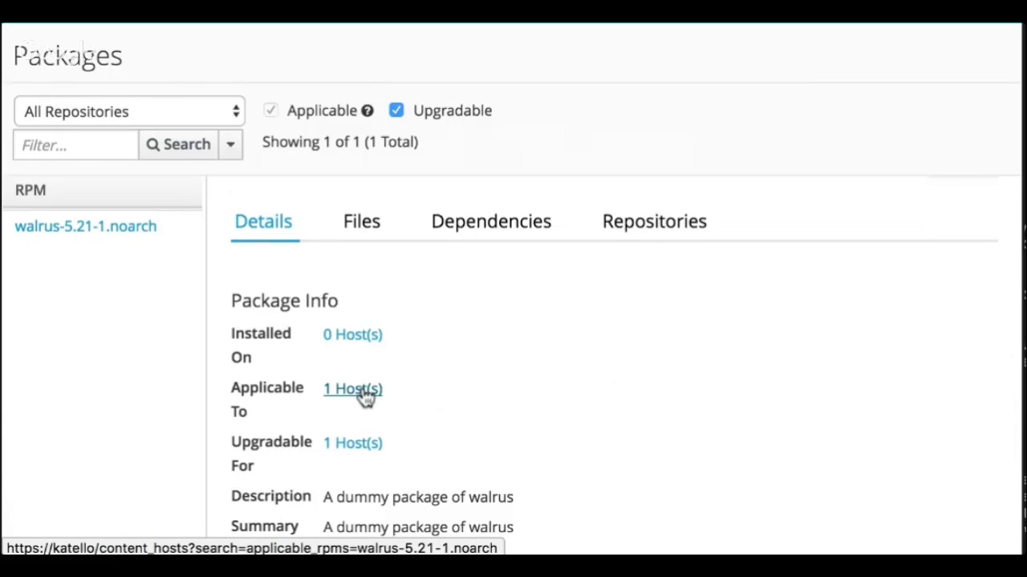
scroll(365, 397, down, 5)
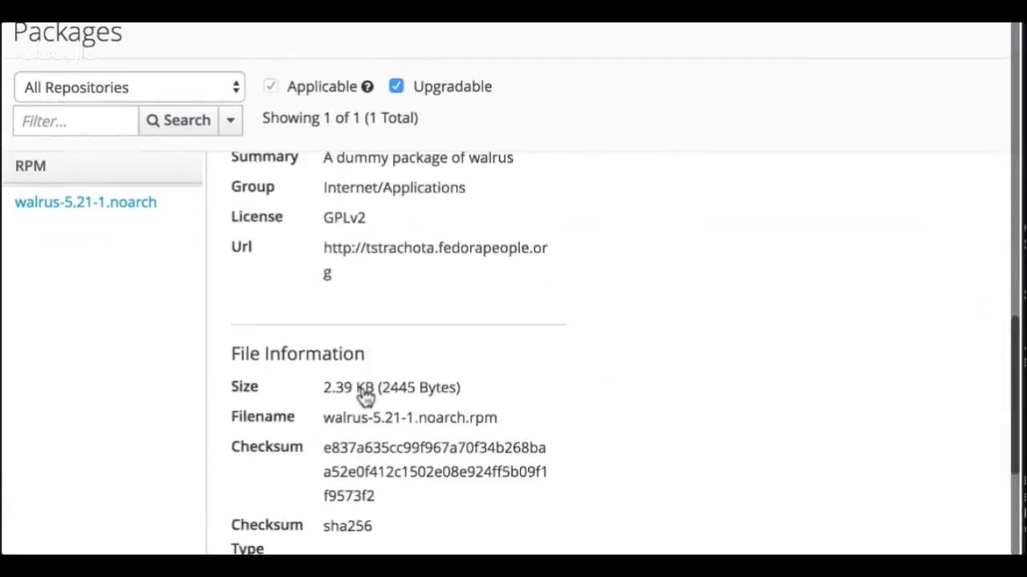
scroll(365, 397, up, 5)
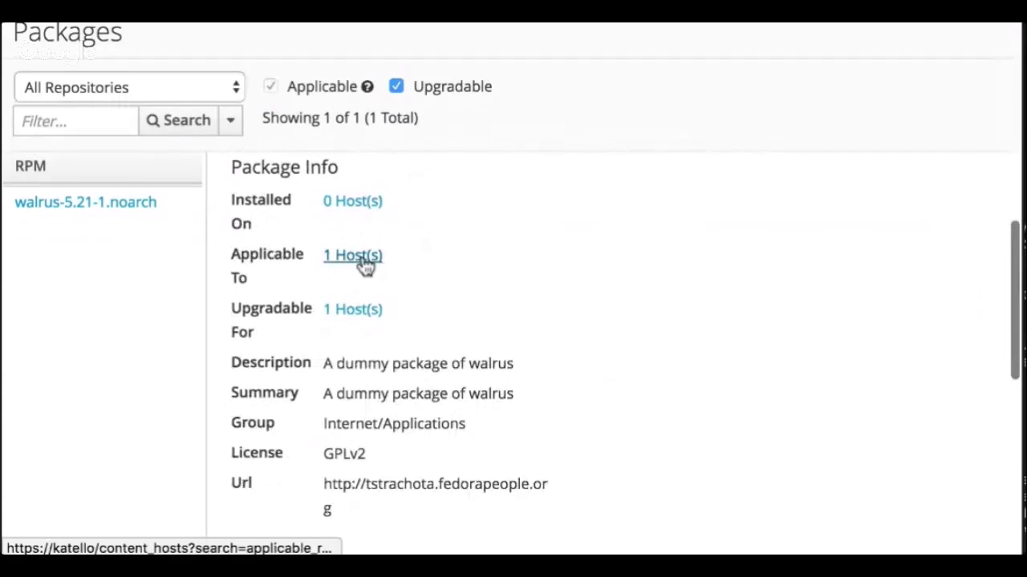
click(362, 257)
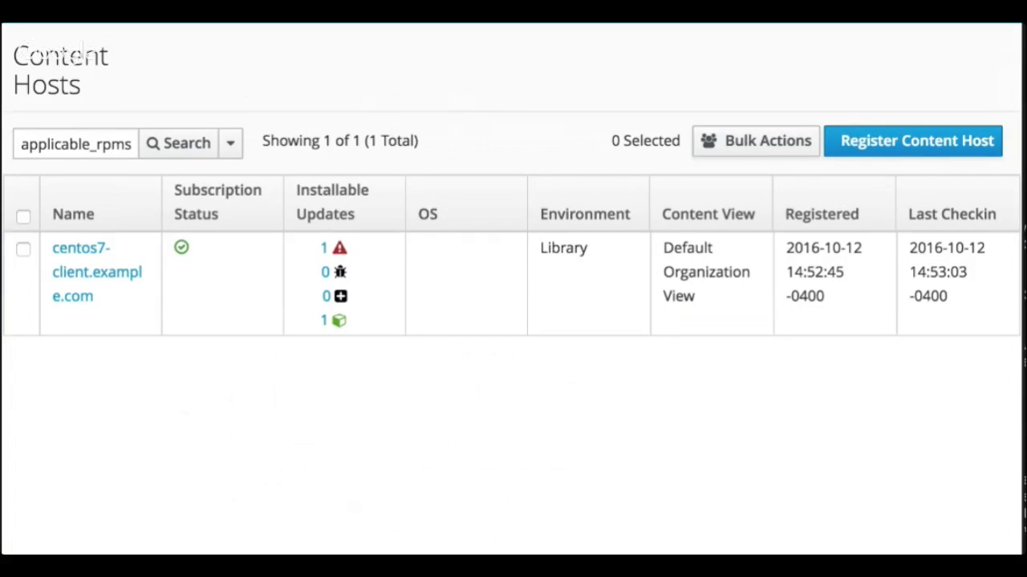
Step: Switch to the terminal and list packages with h package list, restricted first to applicable and then to upgradable ones
key(alt+Tab)
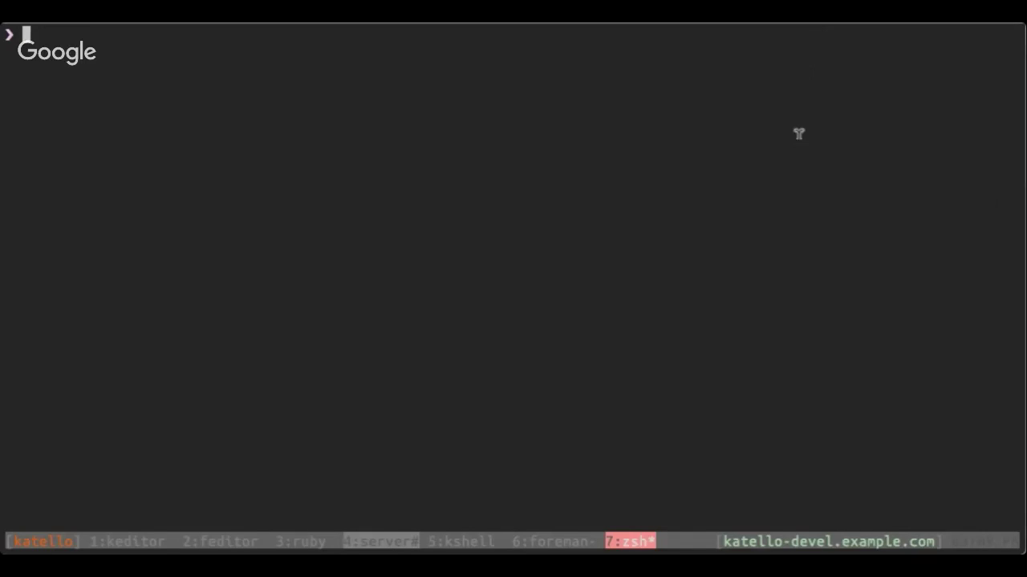
key(Up)
key(Return)
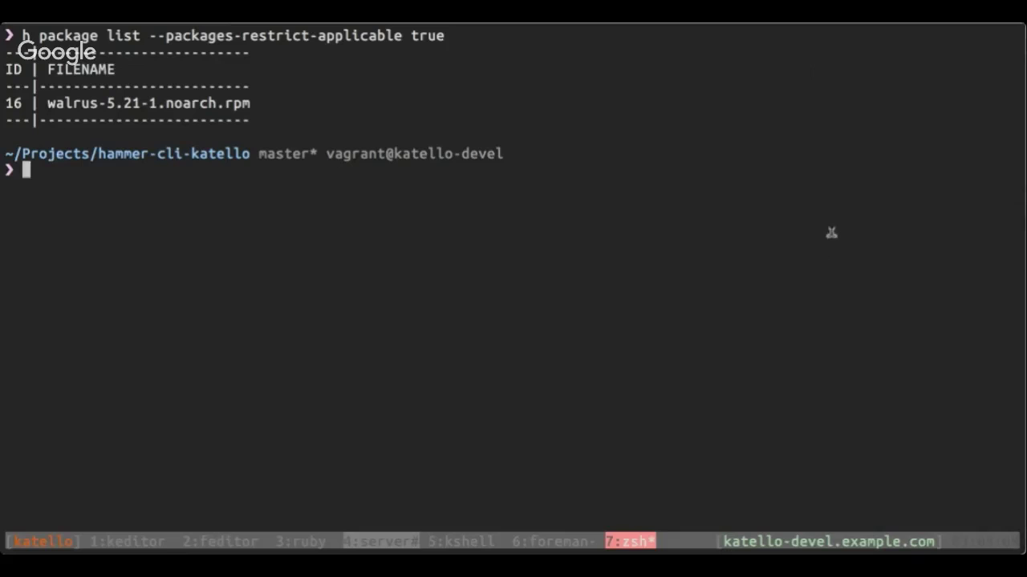
text(h package list --packages-restrict-upgradable true)
key(Return)
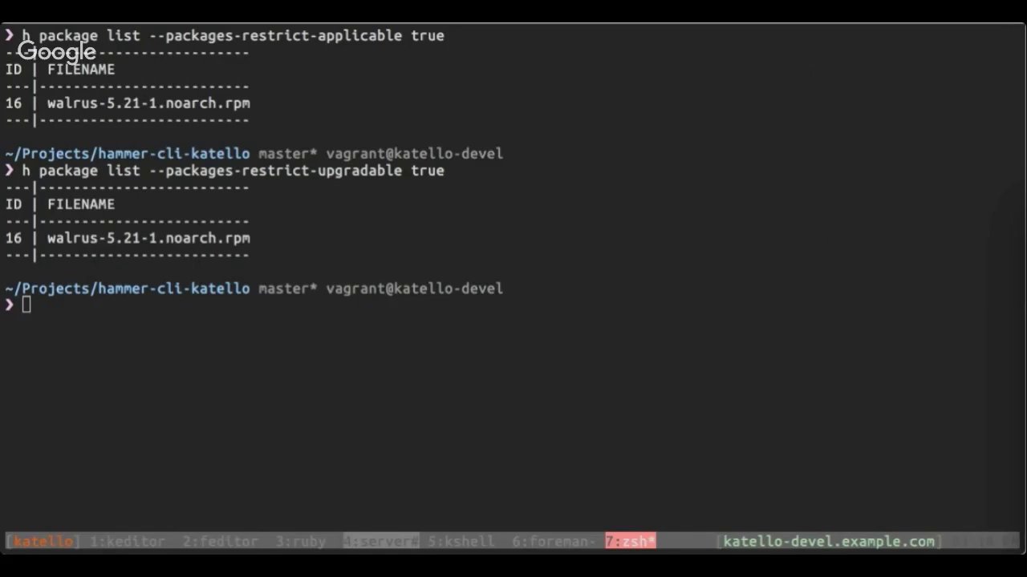
Step: Show the information for host ID 1 with hammer and highlight its Applicable Packages and Upgradable Packages lines
click(779, 339)
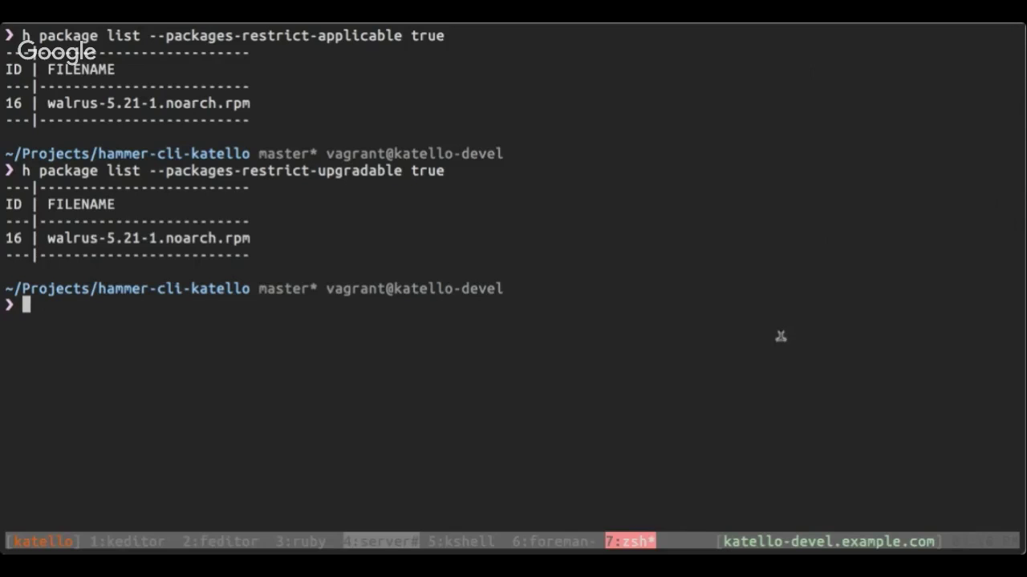
text(h host info --id 1)
key(Return)
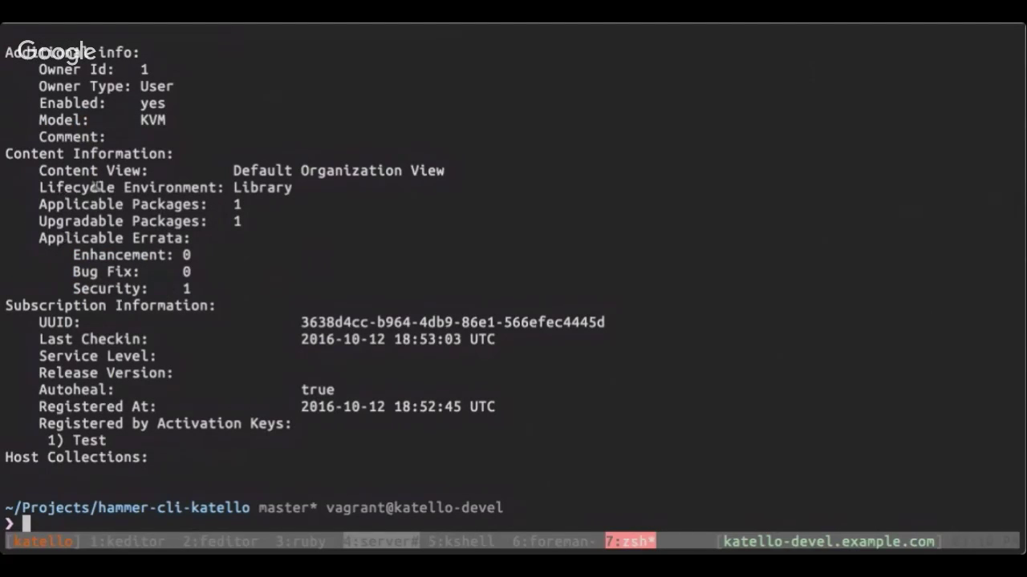
triple_click(92, 203)
drag(91, 204, 96, 218)
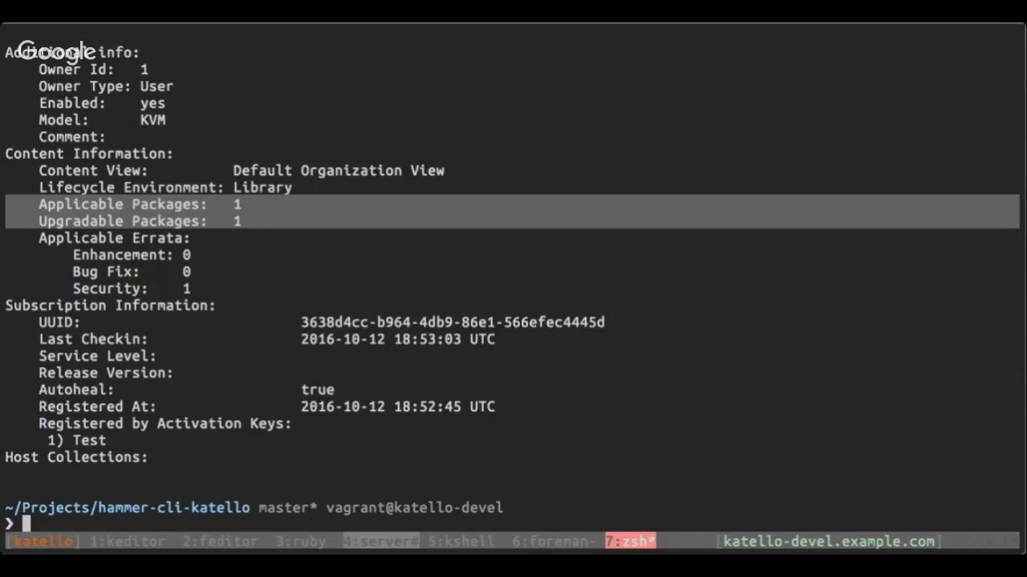
Step: Switch to Foreman's Content Hosts page in the browser and examine rhel7.example.com's applicable packages and the search fields offered for them
key(super+Tab)
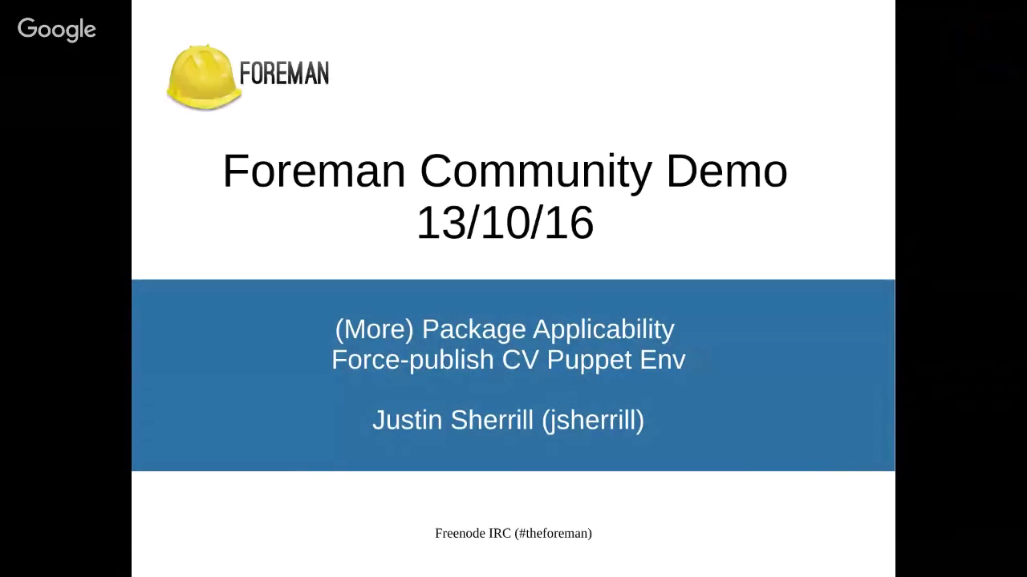
key(alt+Tab)
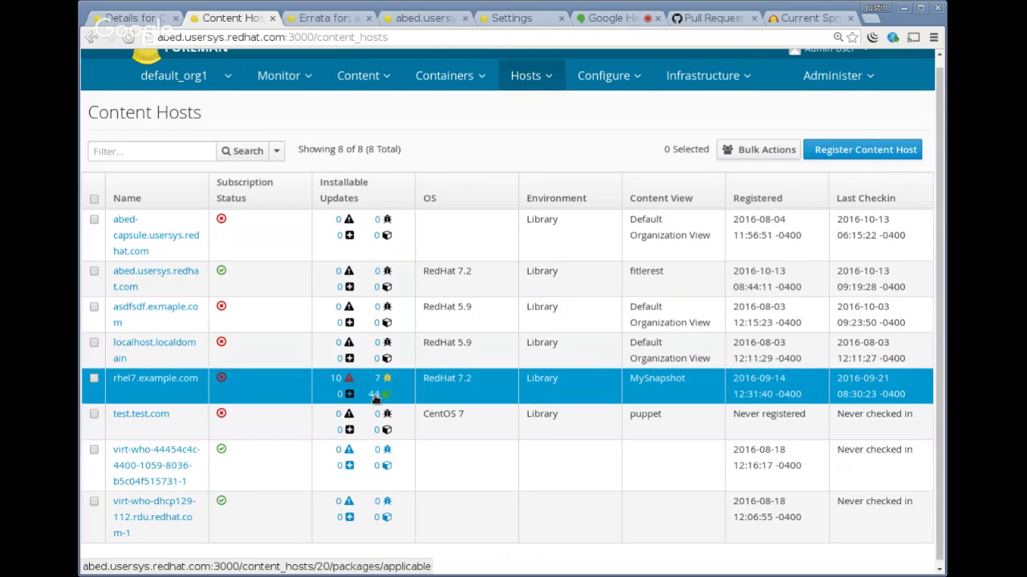
click(374, 397)
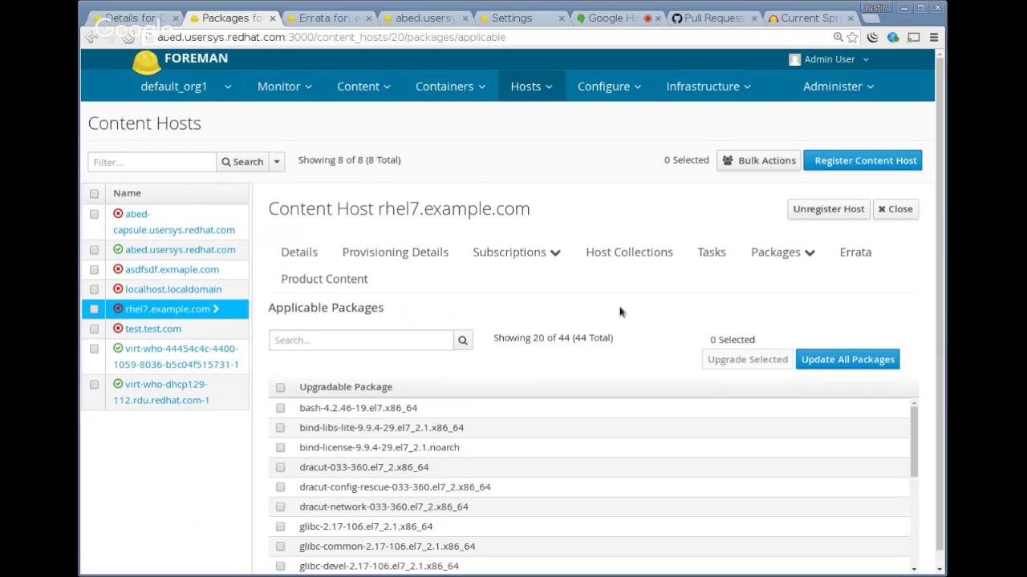
scroll(626, 307, down, 1)
scroll(576, 403, down, 1)
scroll(577, 409, down, 3)
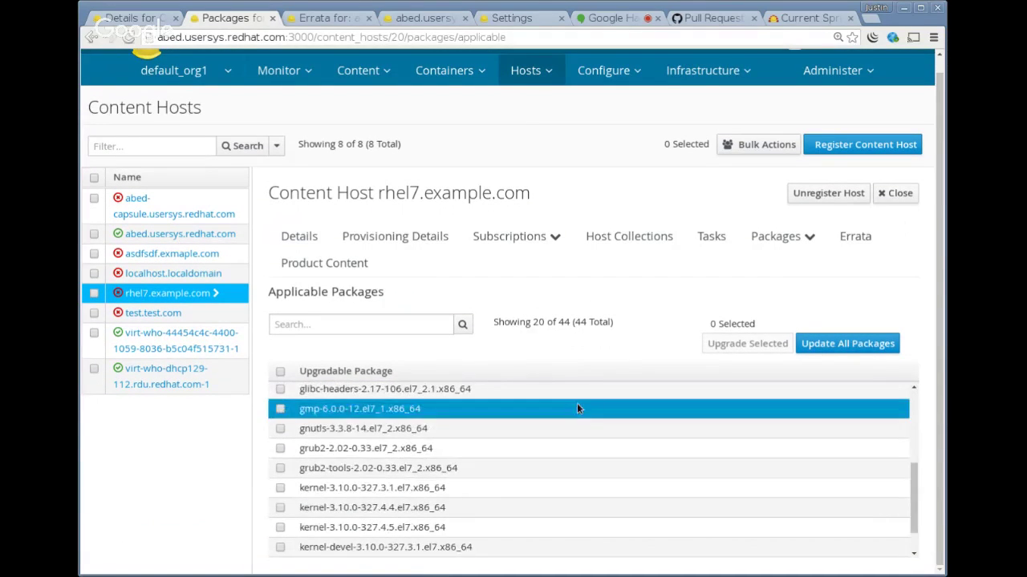
scroll(567, 429, up, 3)
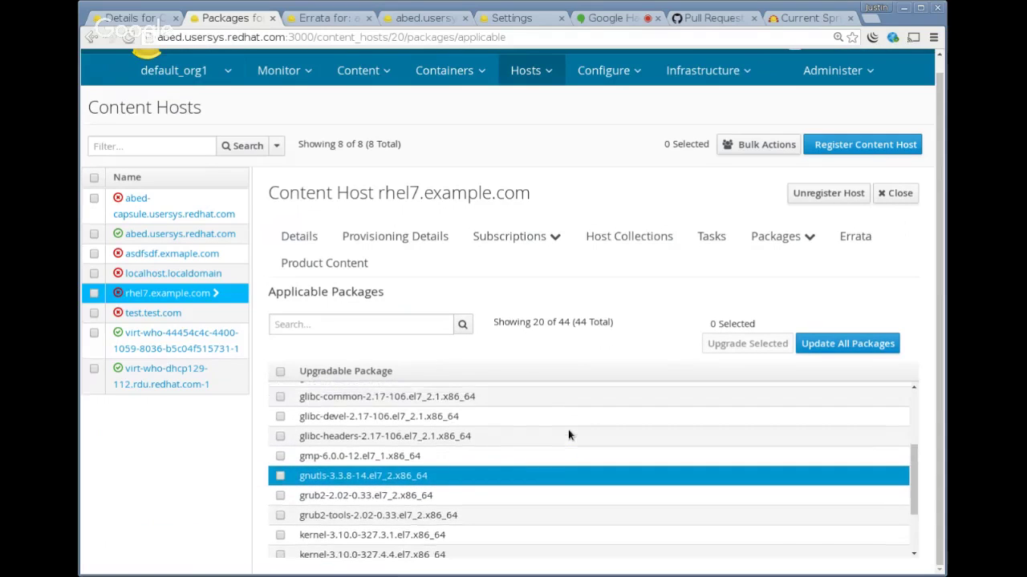
scroll(568, 429, up, 1)
click(405, 325)
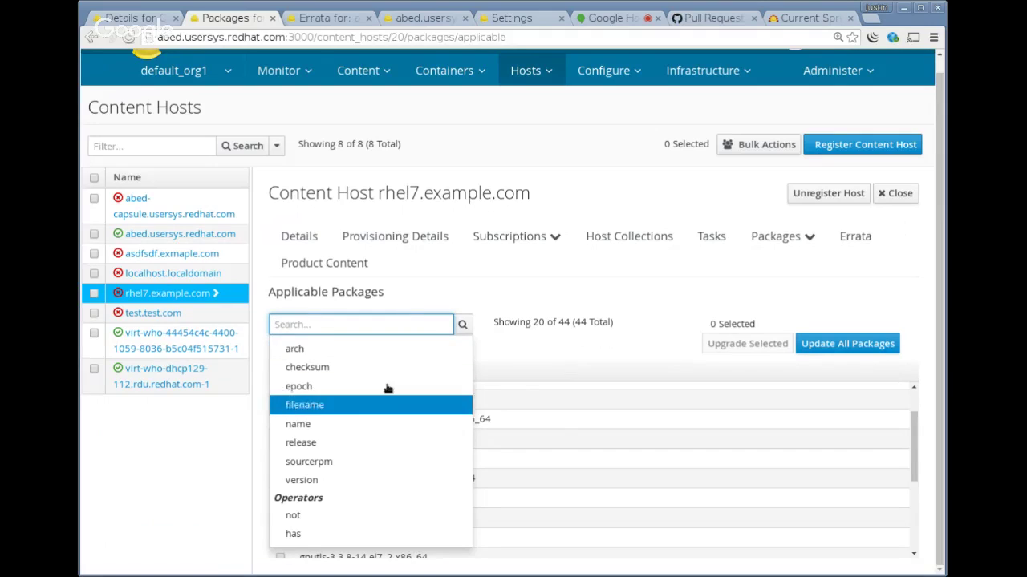
click(509, 294)
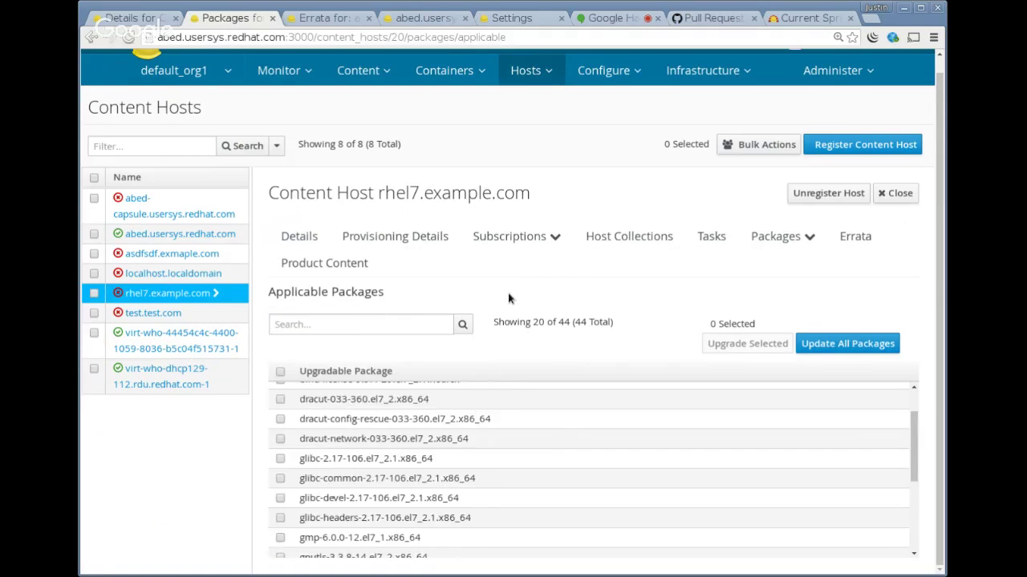
Step: Select the dracut, dracut-config-rescue and dracut-network packages in the applicable packages list, and clear the selection again
click(280, 399)
click(280, 419)
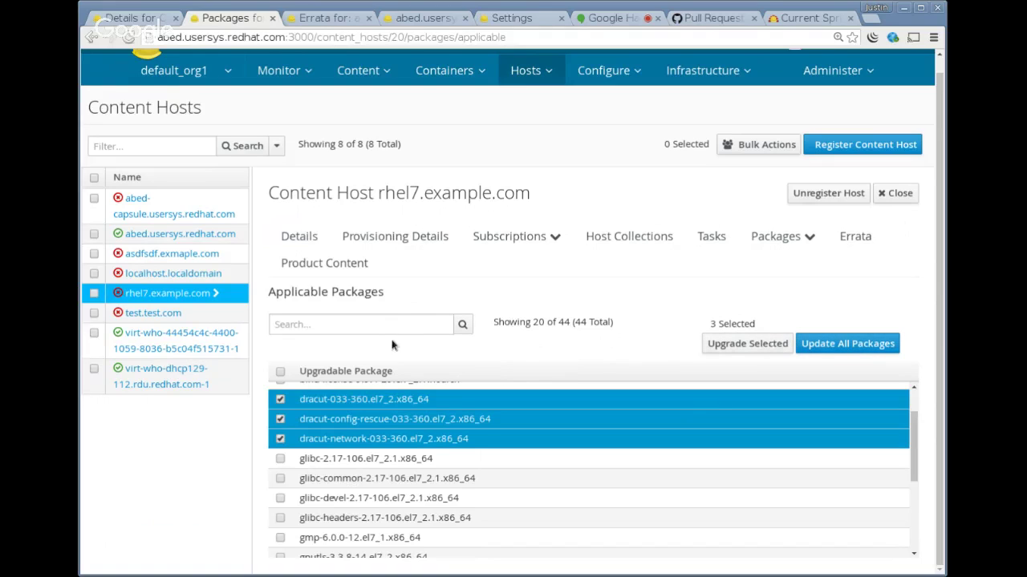
click(280, 400)
click(280, 419)
click(280, 439)
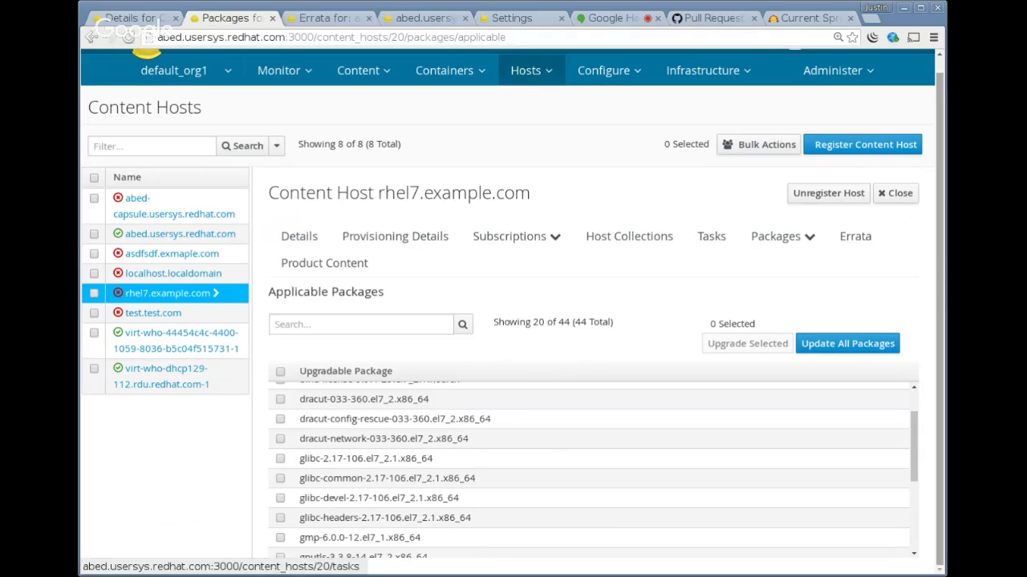
Step: Close the host details and search the content hosts by upgradable_rpms for a kernel package
click(898, 194)
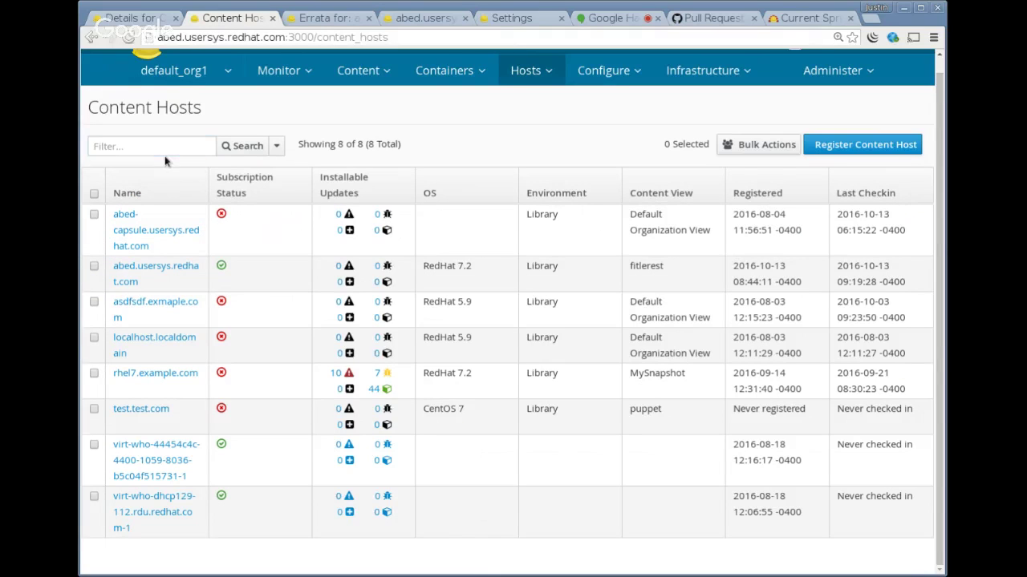
click(164, 148)
text(i)
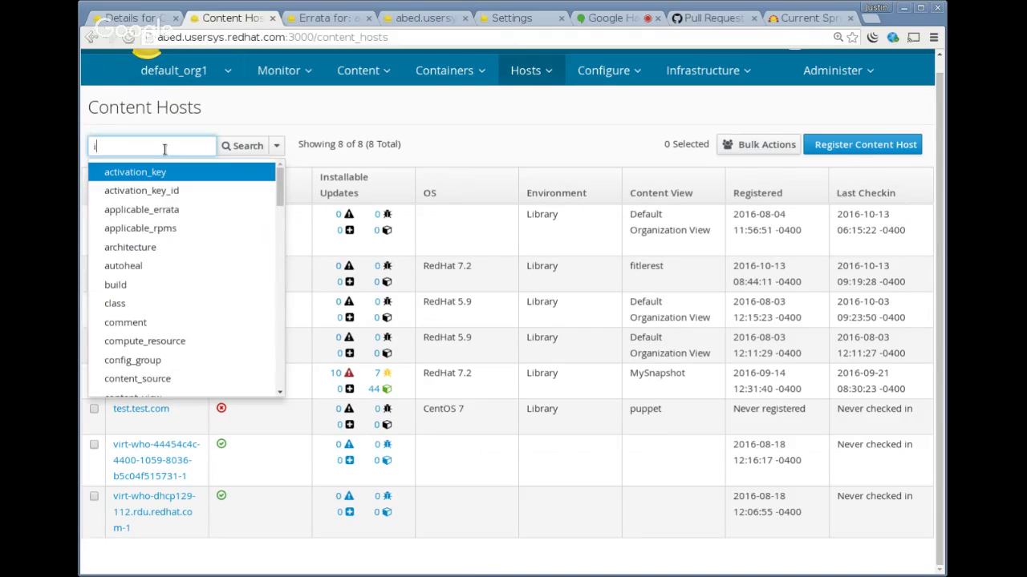
text(n)
key(ctrl+a)
text(up)
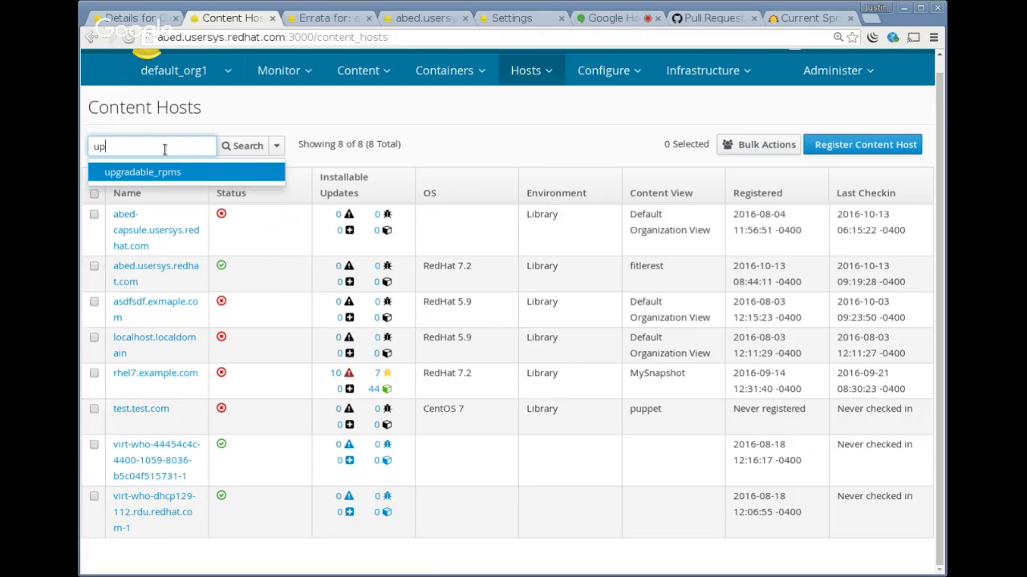
key(Return)
text(= )
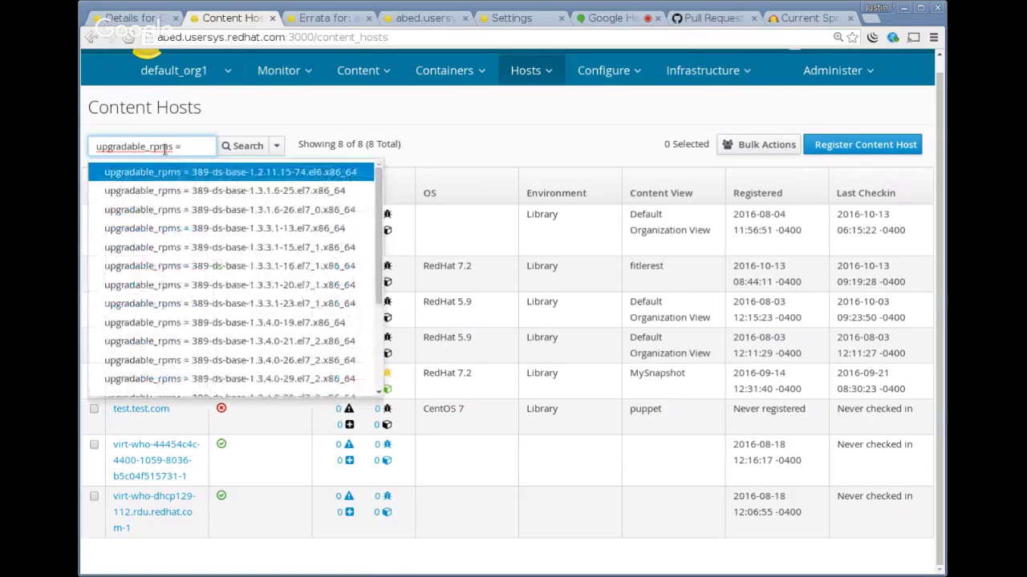
text(ker)
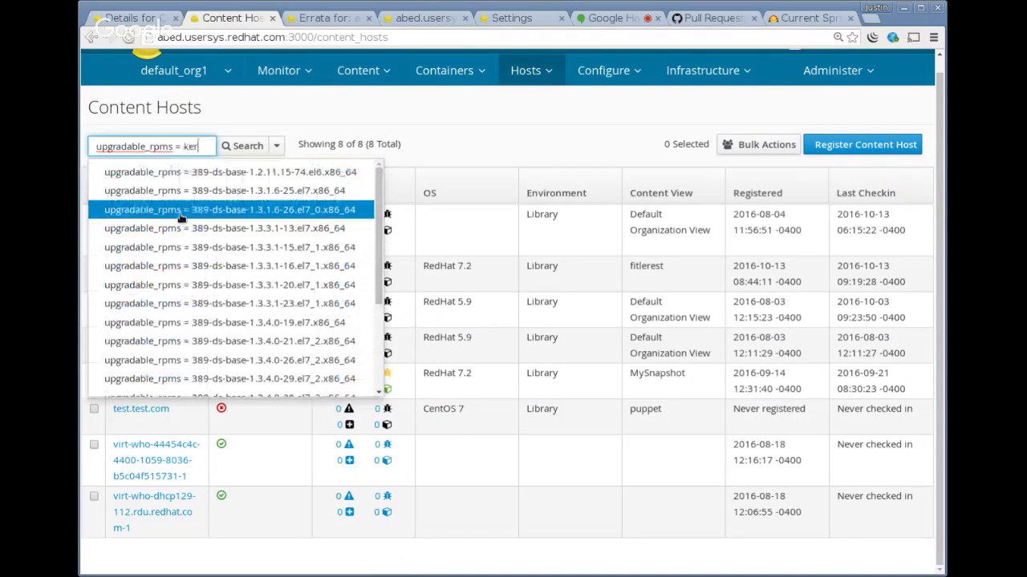
key(Return)
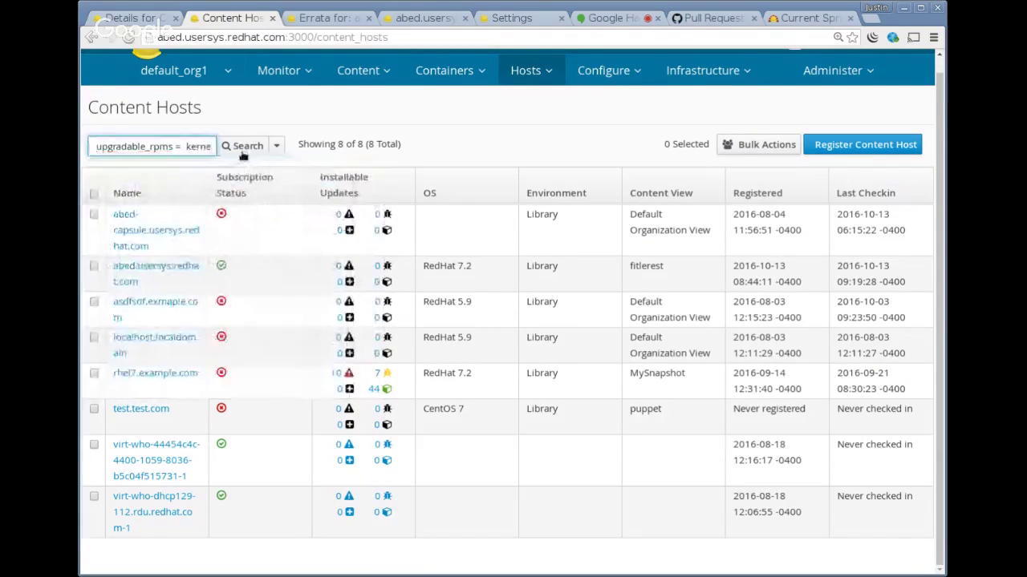
click(244, 158)
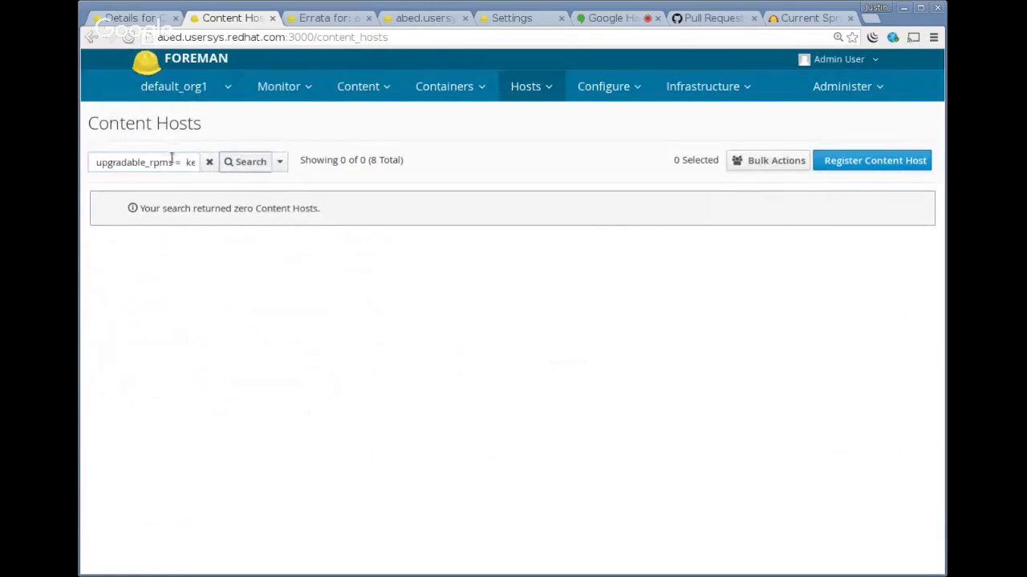
Step: Clear the content host search filter and reopen the applicable packages of rhel7.example.com
click(93, 41)
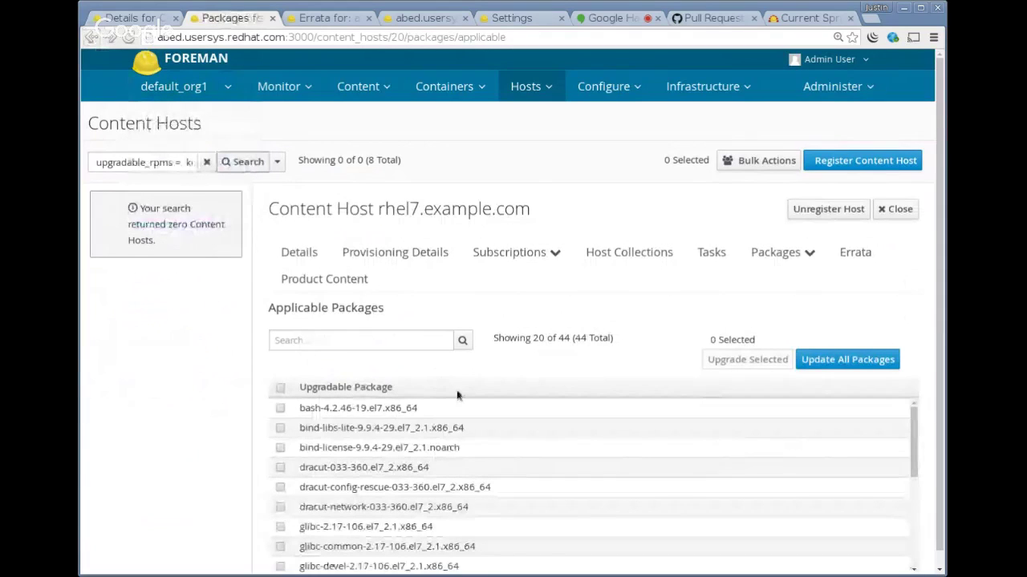
triple_click(160, 162)
key(BackSpace)
click(232, 162)
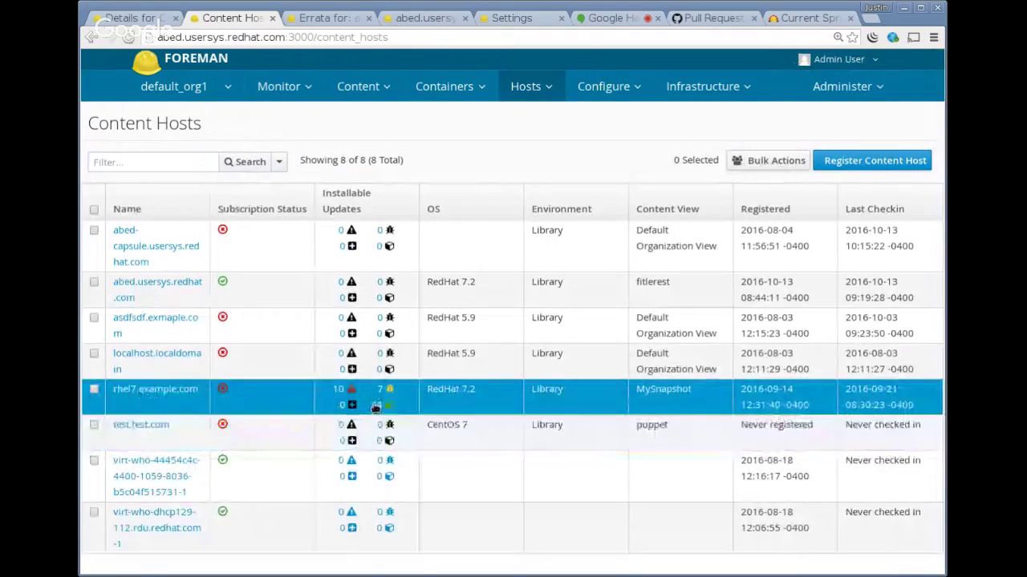
click(373, 407)
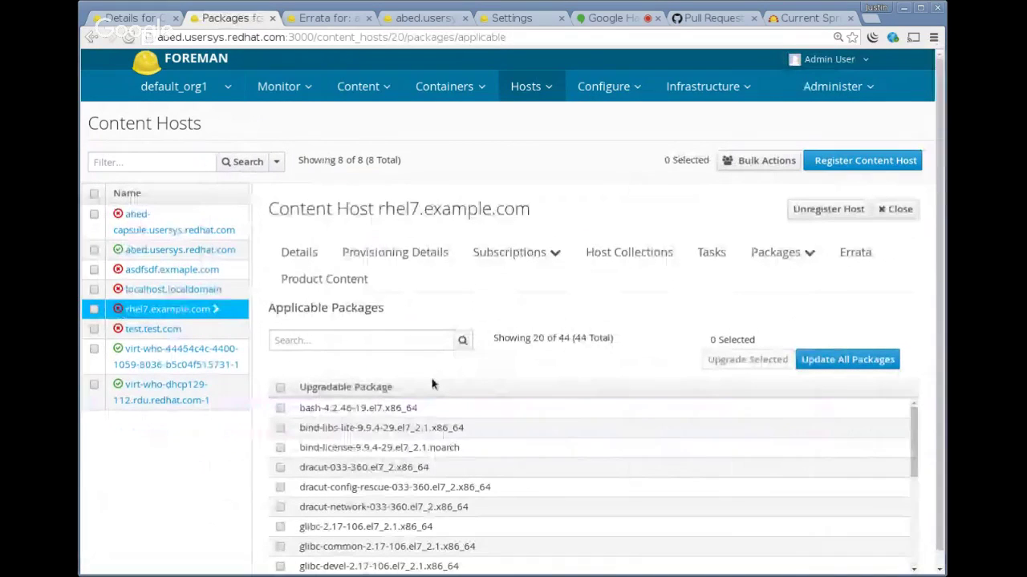
Step: Open the abed.usersys.redhat.com host page and examine the errata status in its properties
click(766, 258)
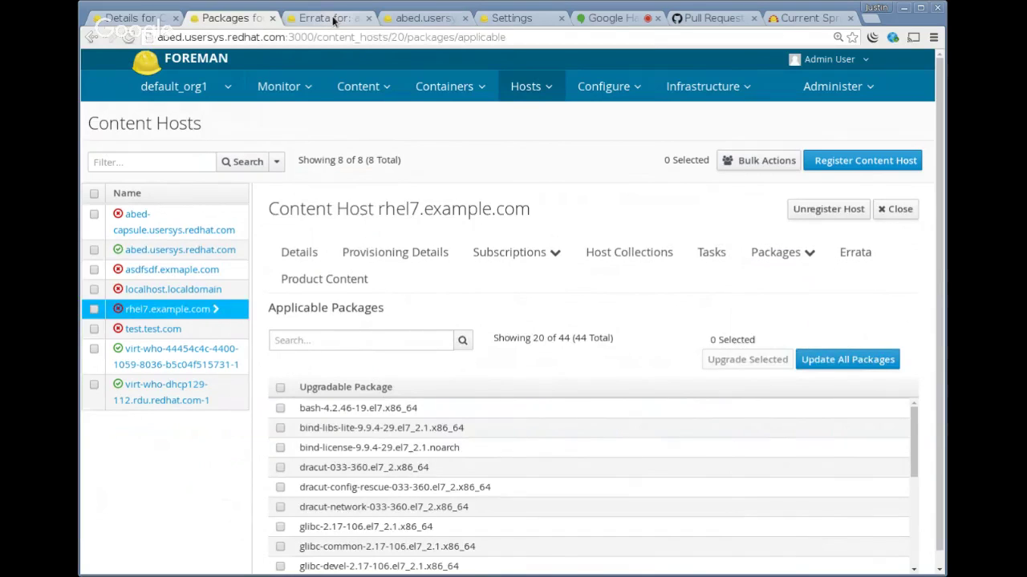
click(336, 20)
click(416, 21)
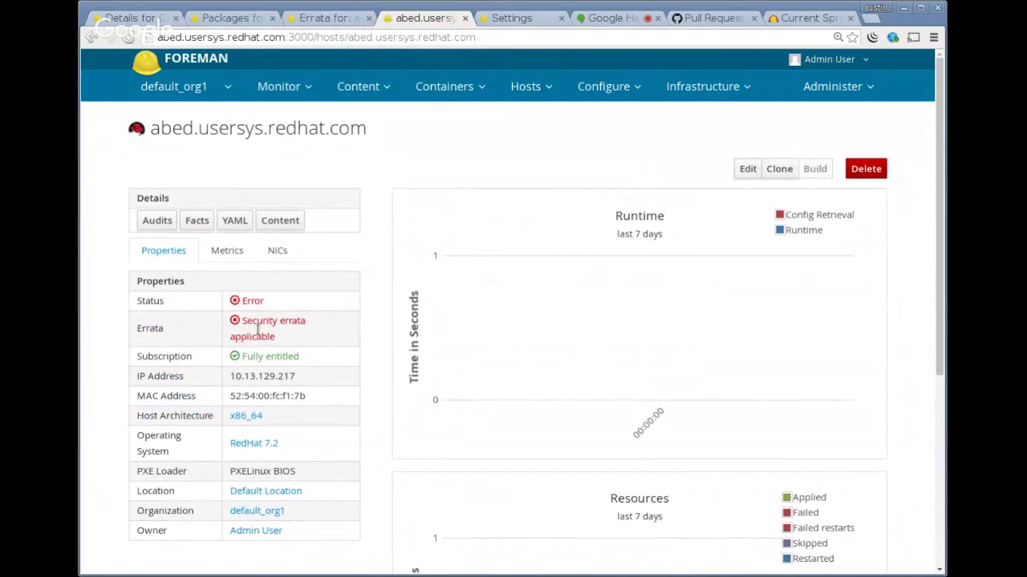
drag(242, 320, 282, 336)
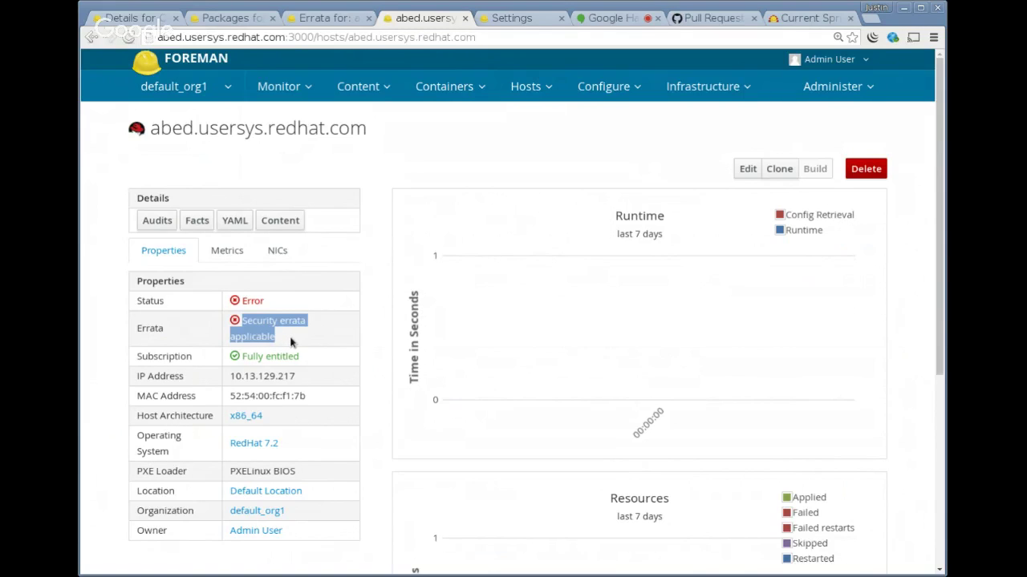
click(241, 325)
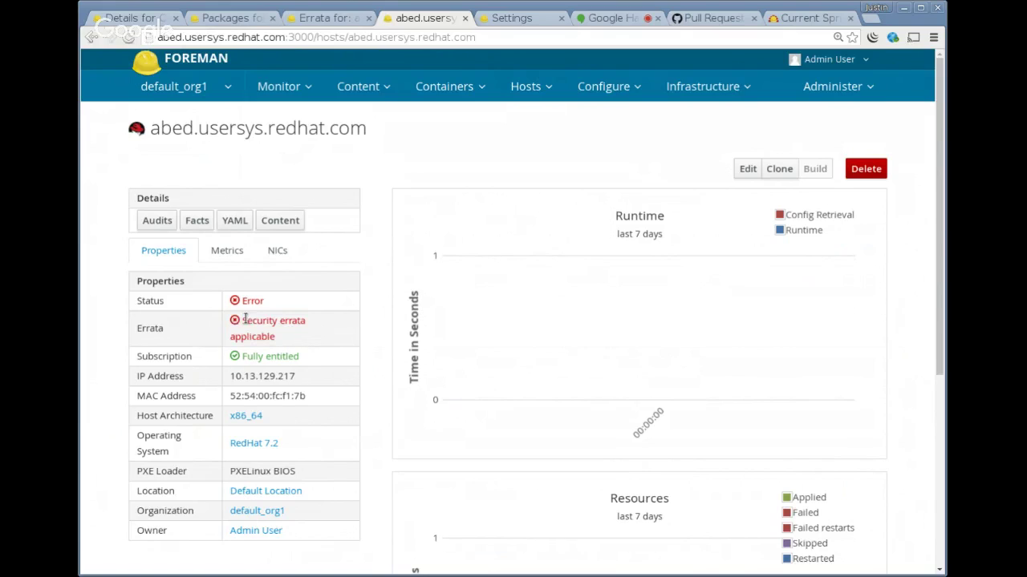
drag(240, 320, 280, 337)
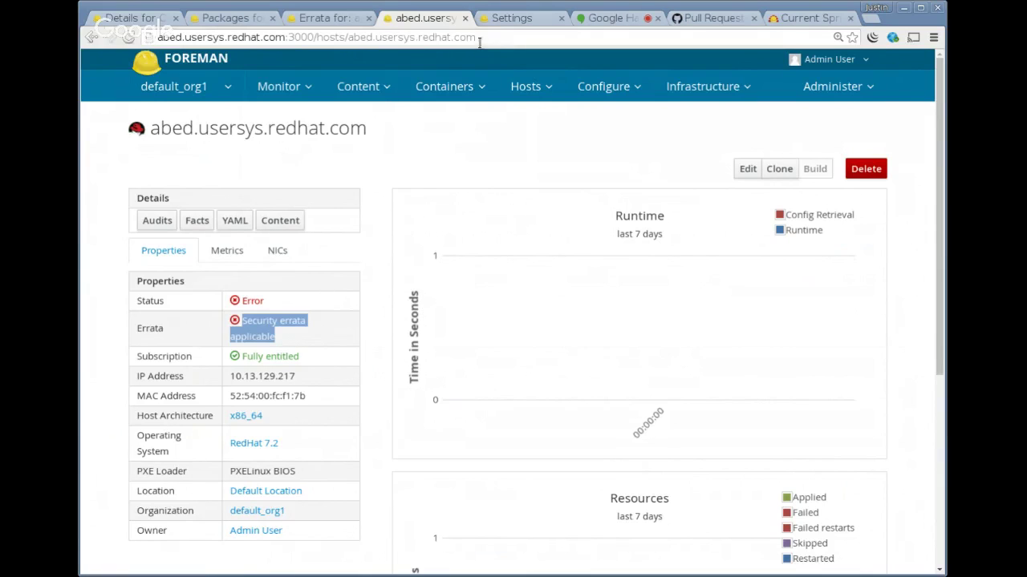
Step: Set the errata_status_installable content setting to Yes in Foreman's settings
click(497, 21)
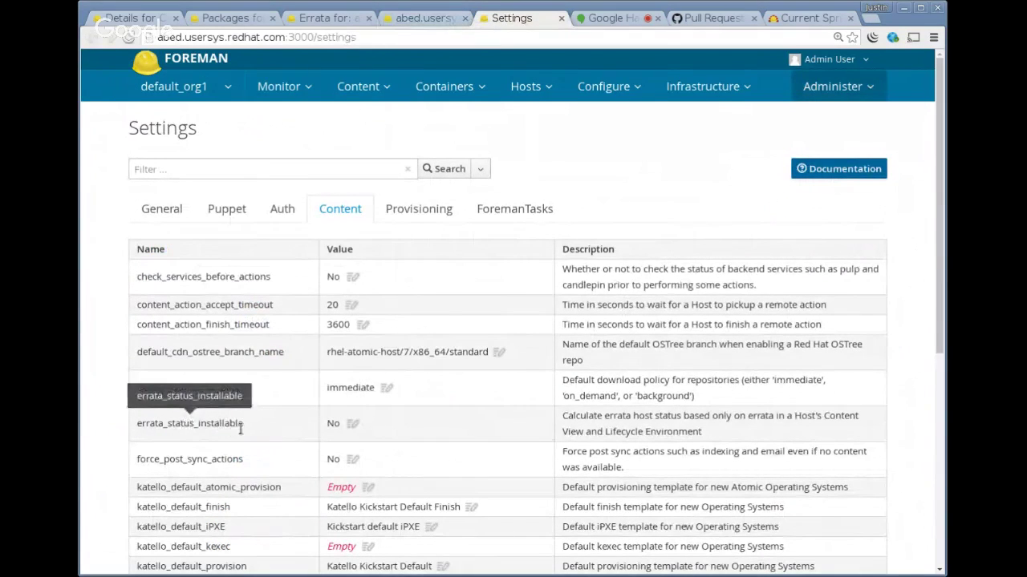
drag(245, 423, 197, 423)
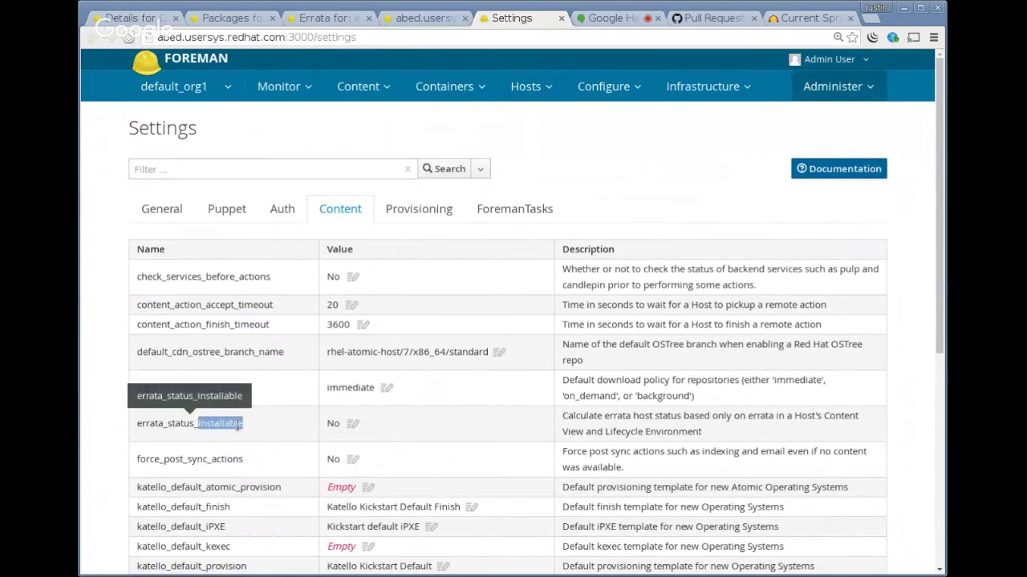
click(337, 424)
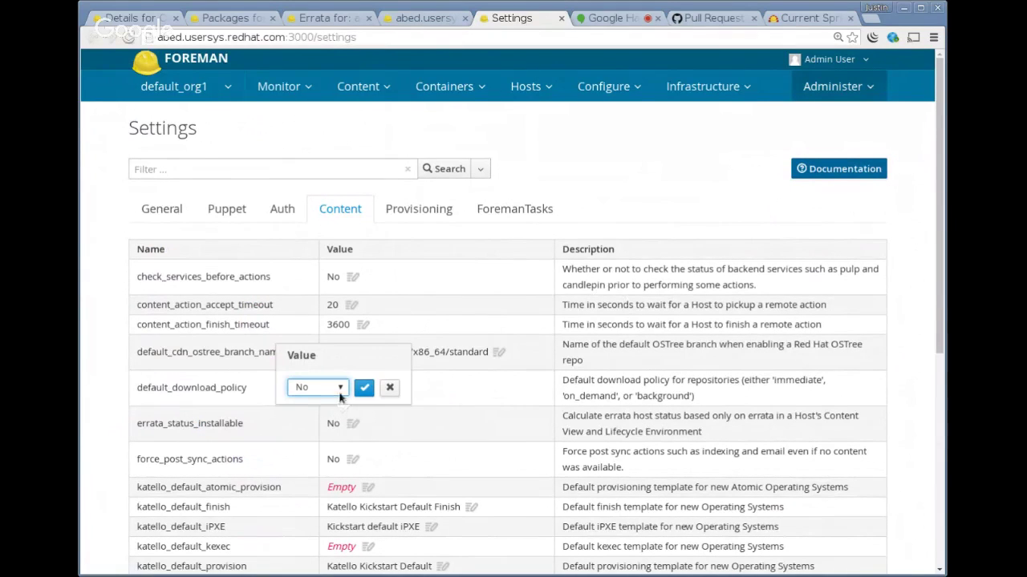
key(Down)
click(364, 388)
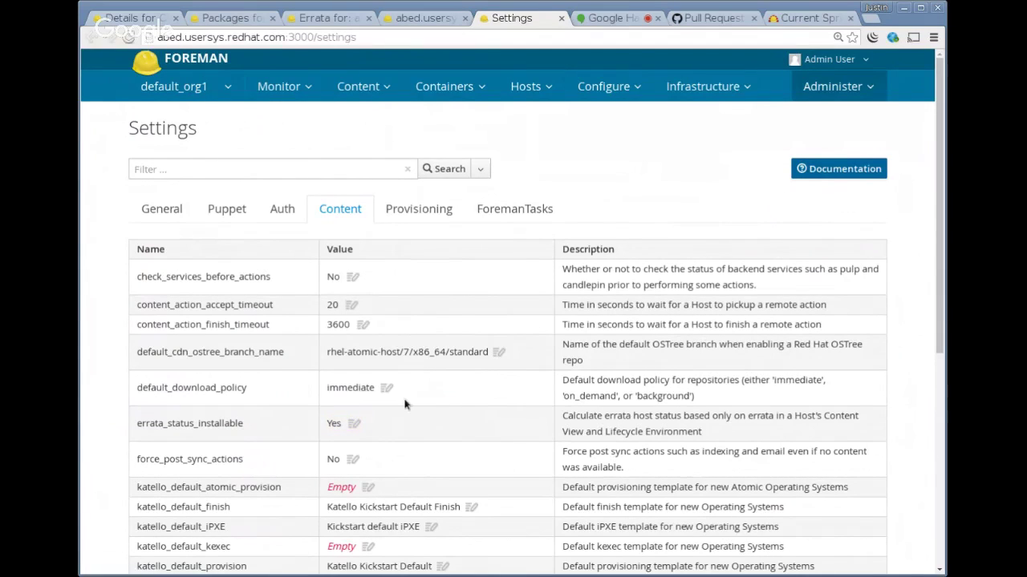
Step: Reload the abed.usersys.redhat.com host page and check its errata status again
click(405, 18)
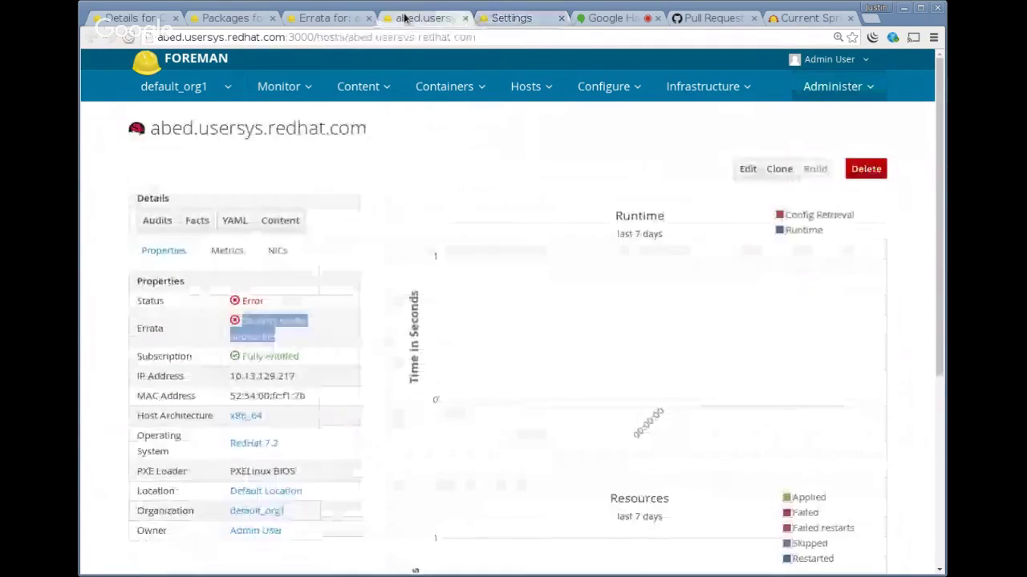
click(360, 86)
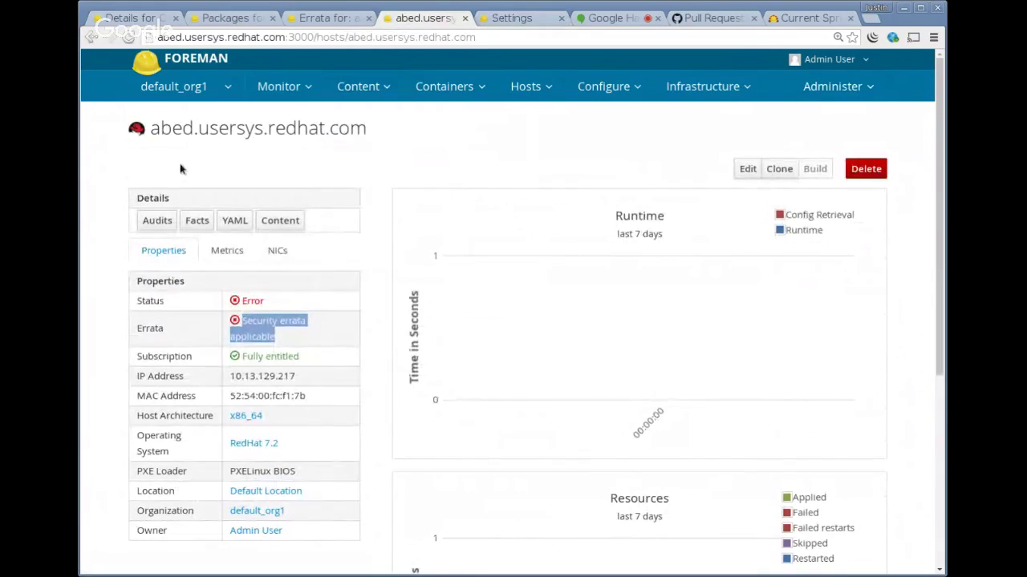
click(130, 37)
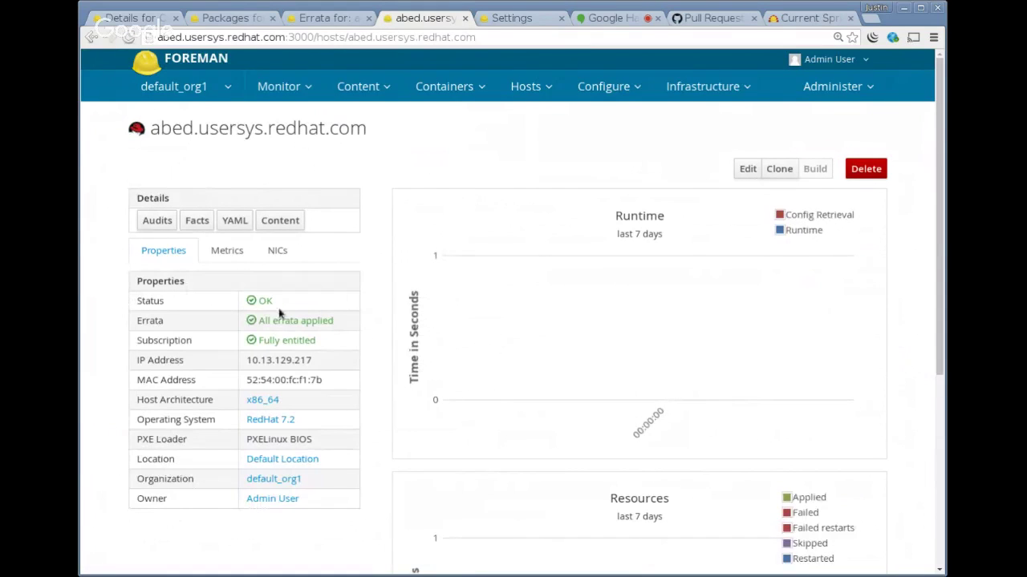
triple_click(280, 320)
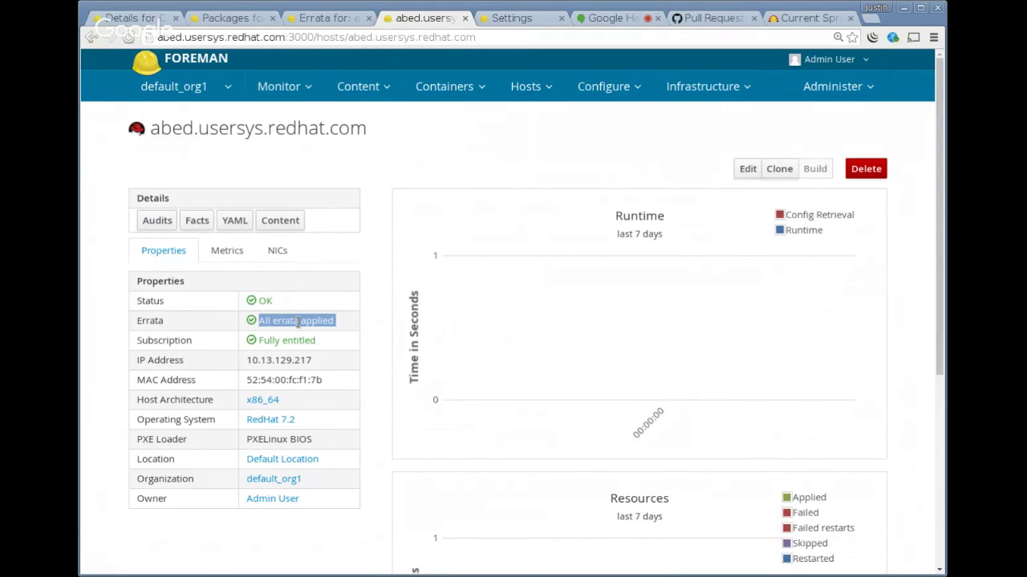
click(375, 259)
click(686, 86)
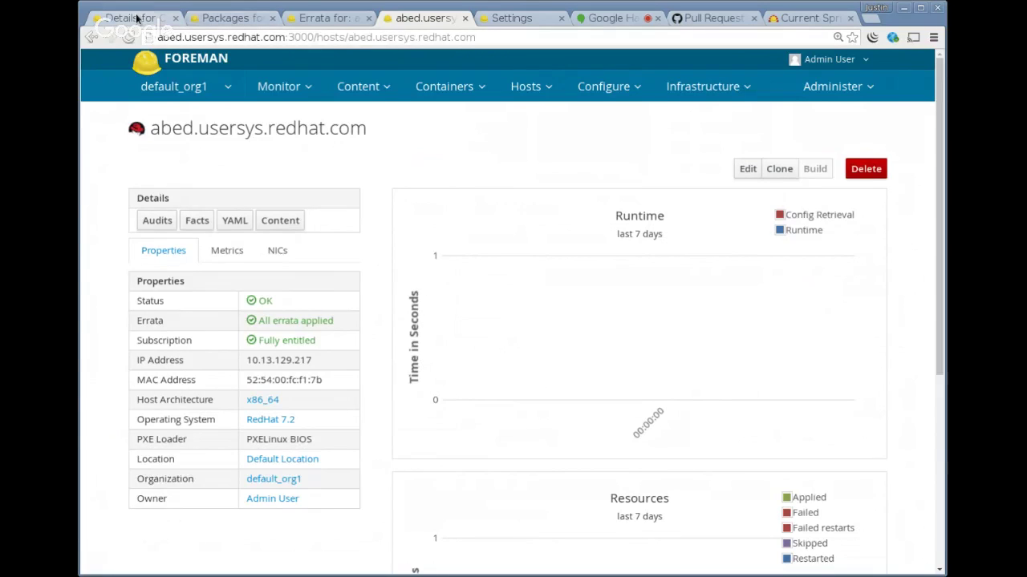
Step: Disable Force Puppet Environment for the delete_test content view, save it, and enable the option again
click(138, 18)
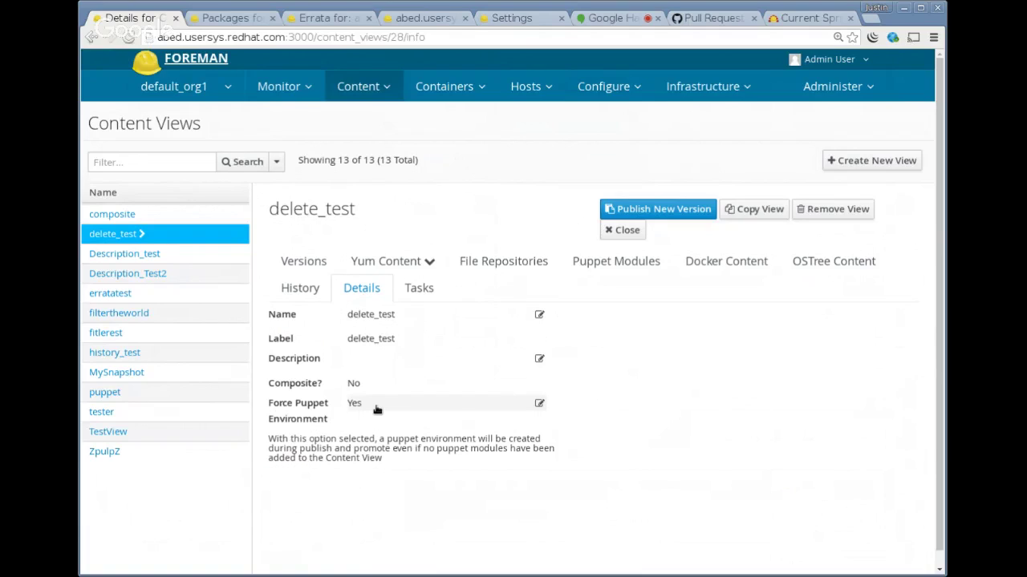
click(376, 409)
click(351, 403)
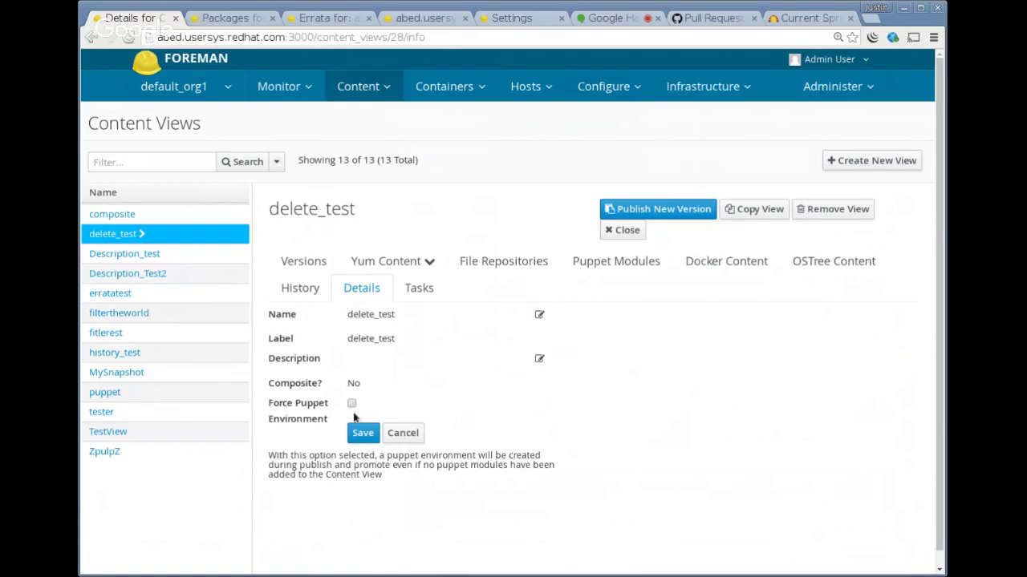
click(364, 434)
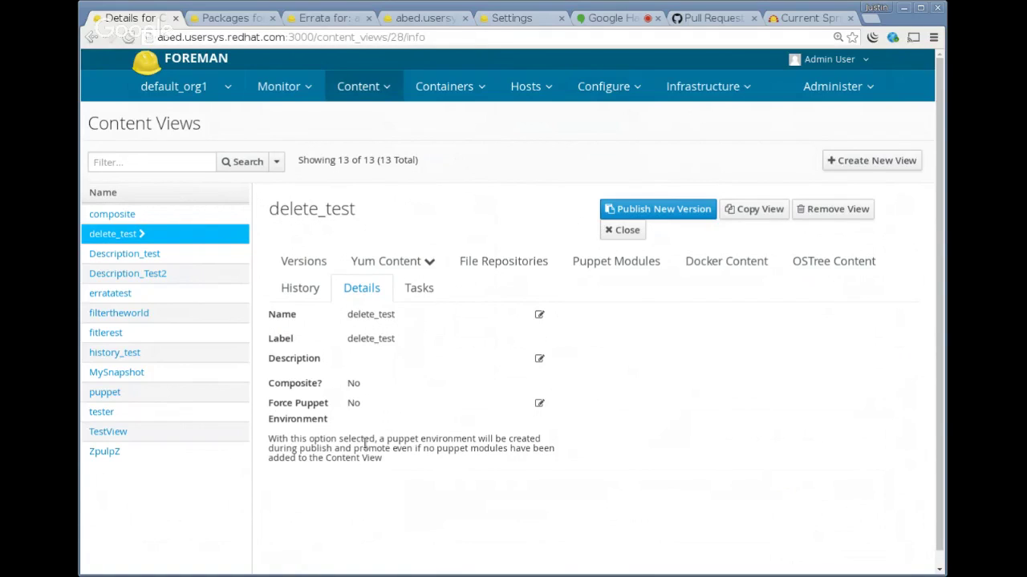
click(373, 400)
click(352, 403)
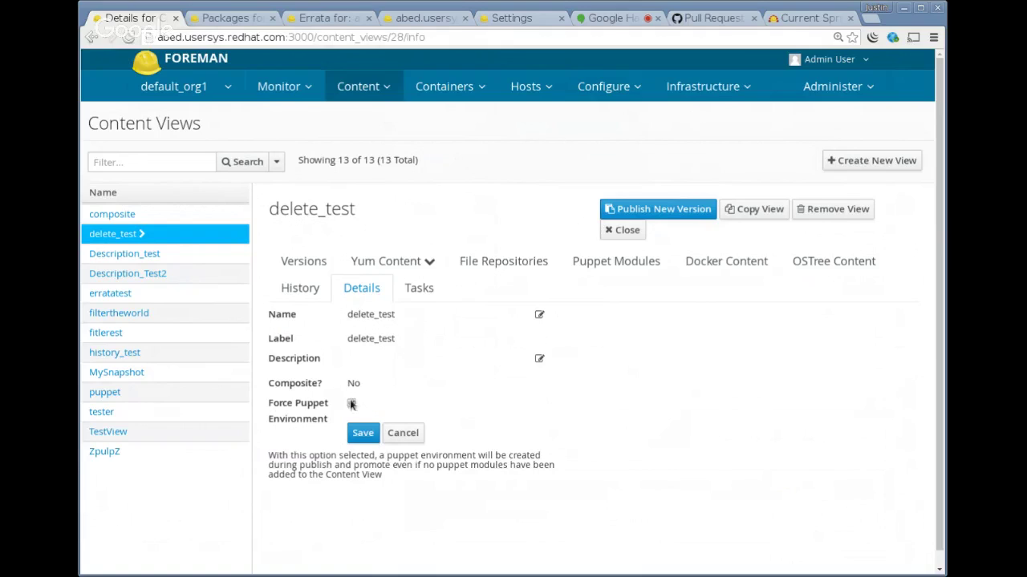
click(361, 432)
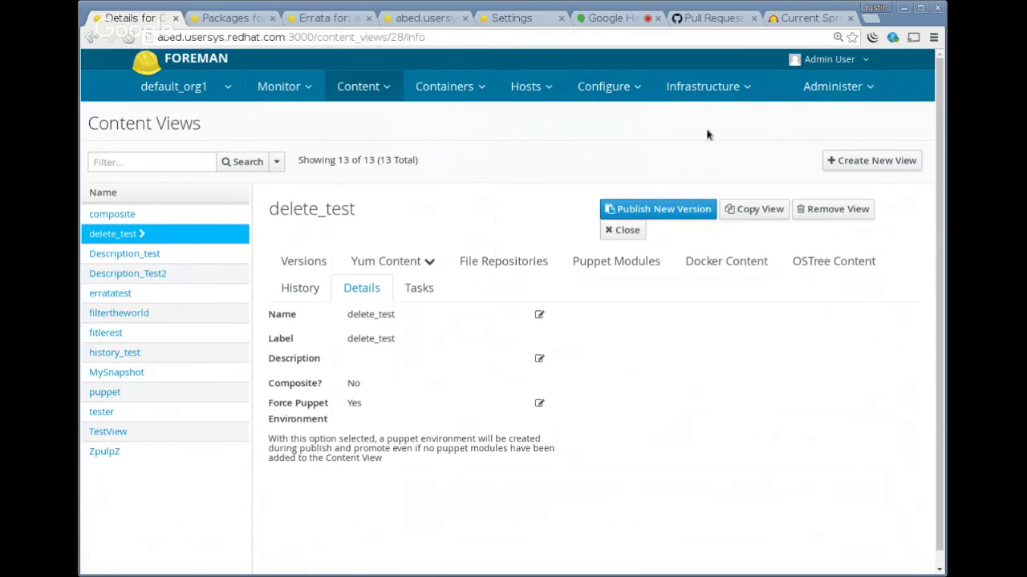
Step: Switch to GitHub and look through the open pull requests of the theforeman/rfcs repository
click(717, 19)
scroll(635, 268, up, 1)
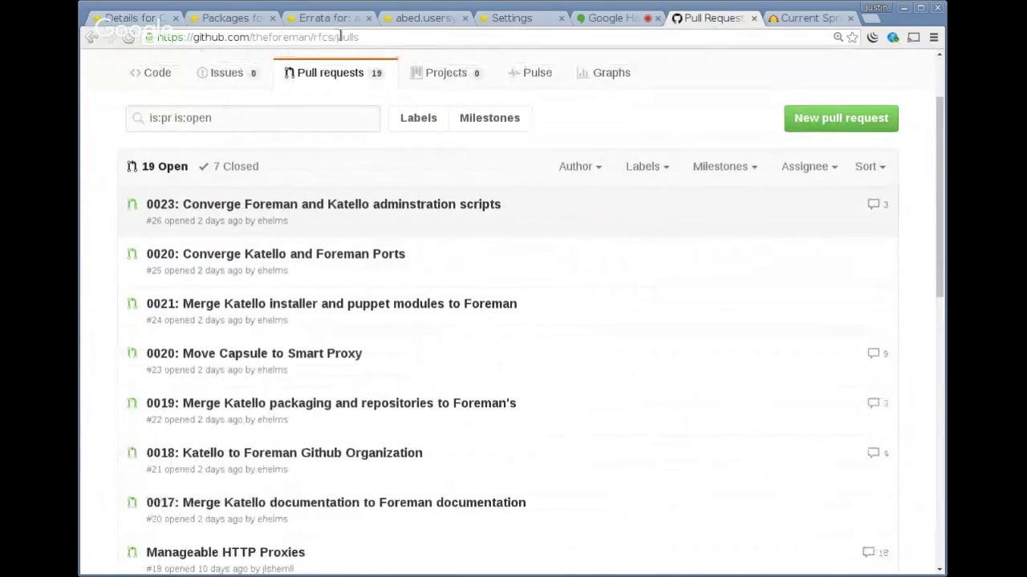
drag(335, 33, 150, 49)
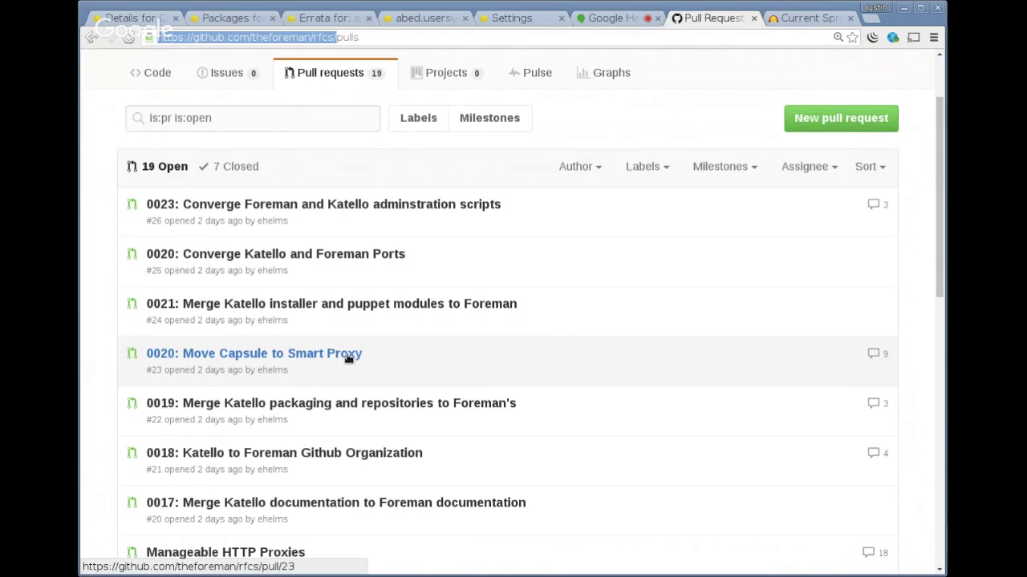
scroll(518, 355, down, 1)
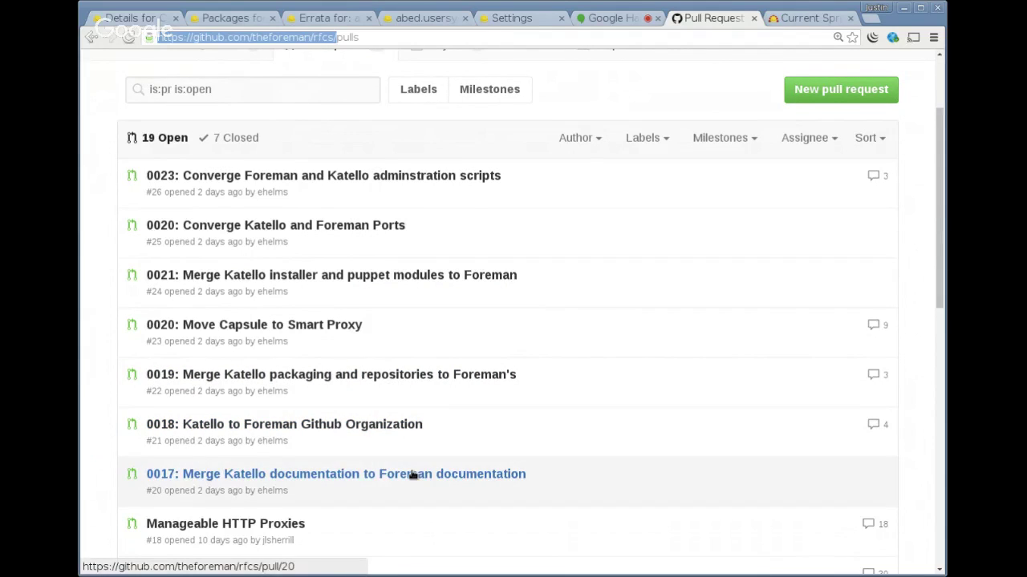
scroll(463, 435, up, 1)
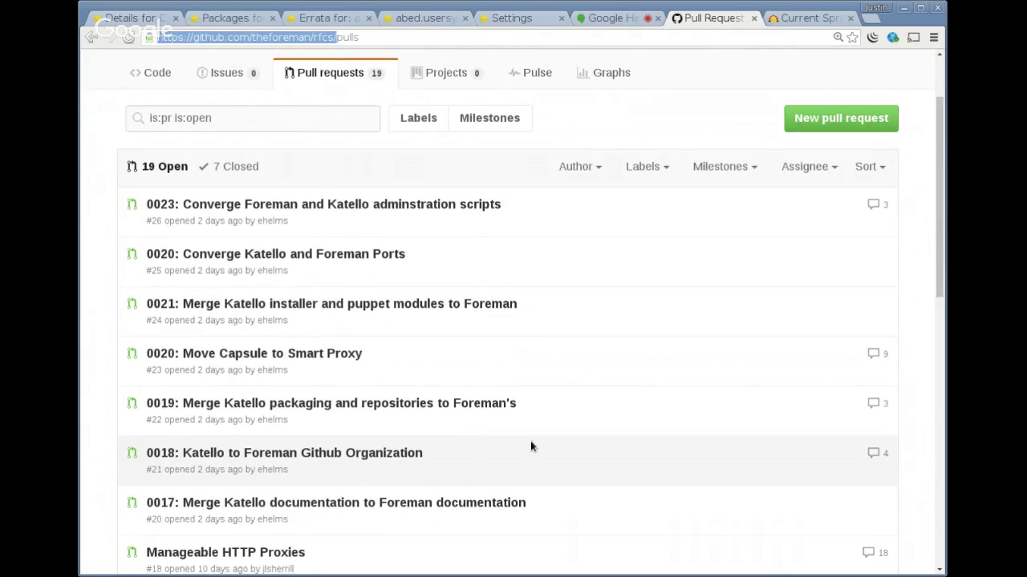
scroll(535, 442, up, 1)
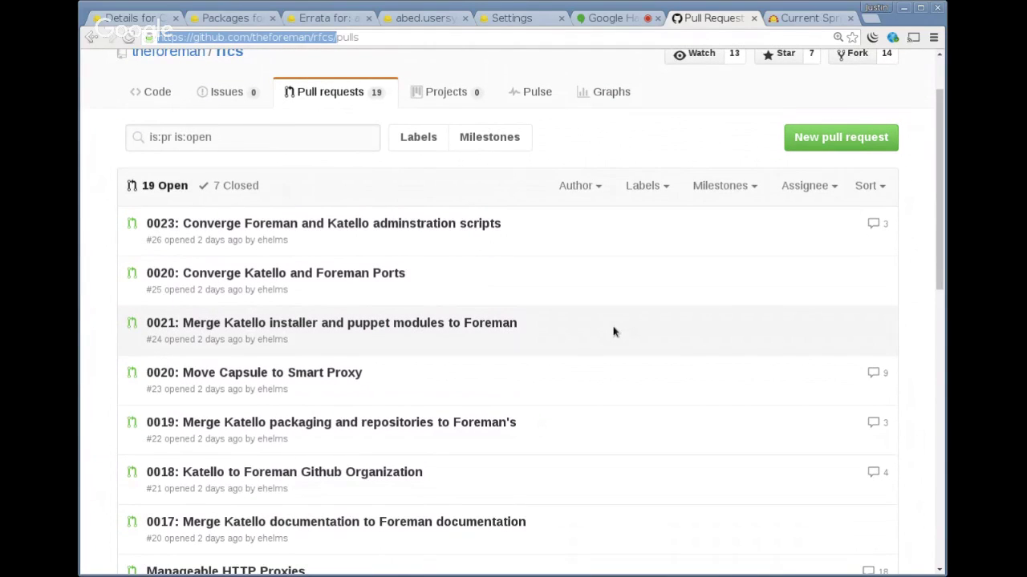
scroll(614, 332, down, 3)
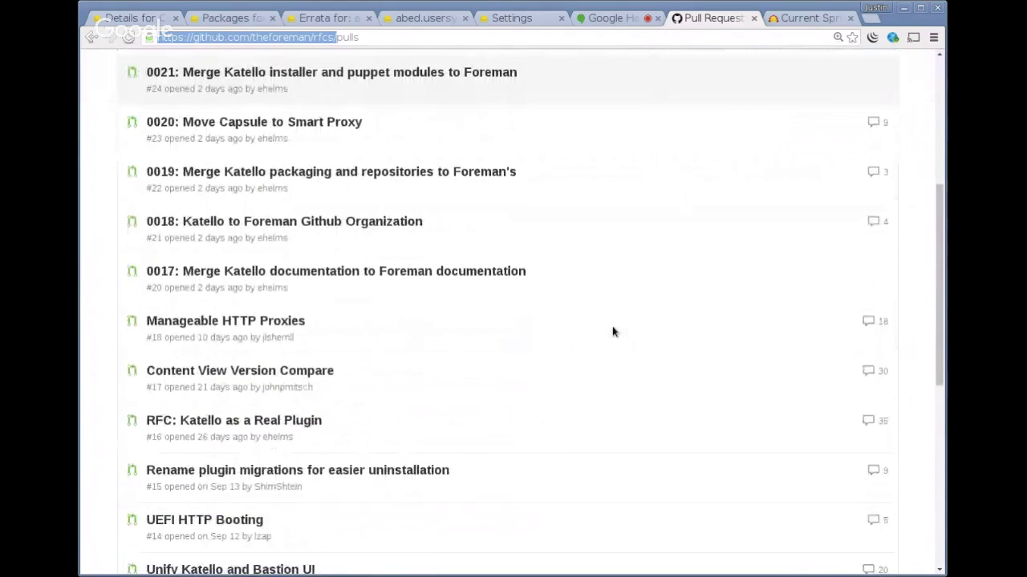
scroll(612, 331, down, 2)
scroll(611, 331, up, 4)
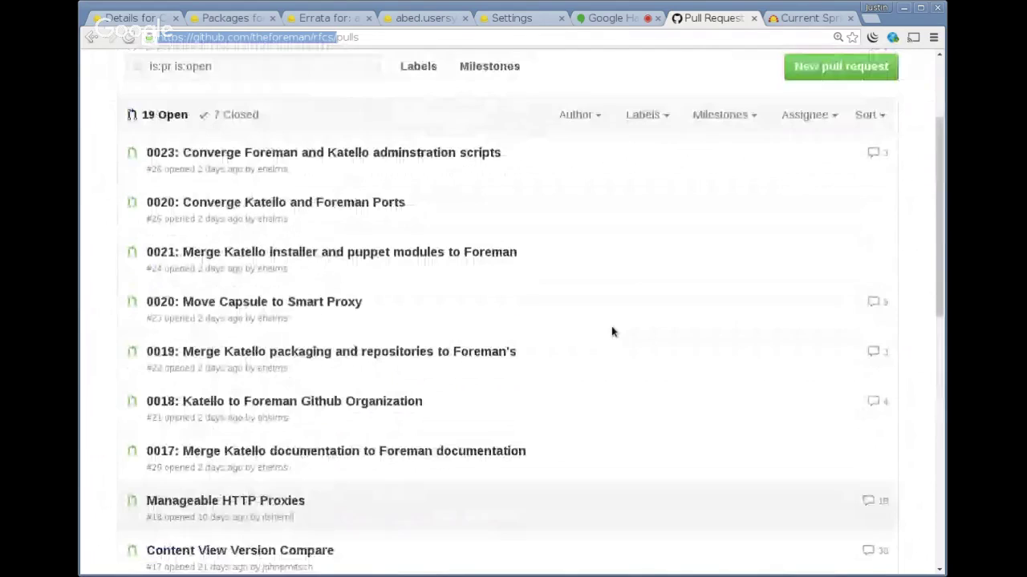
scroll(612, 332, up, 1)
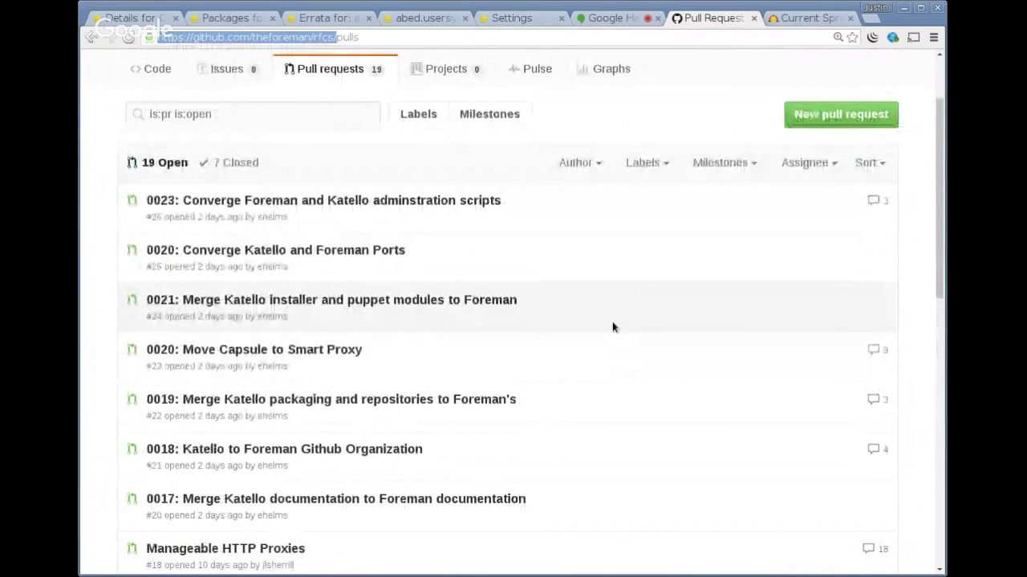
Step: Switch to the Google Hangouts call, mute the microphone and access the screen sharing control
click(627, 22)
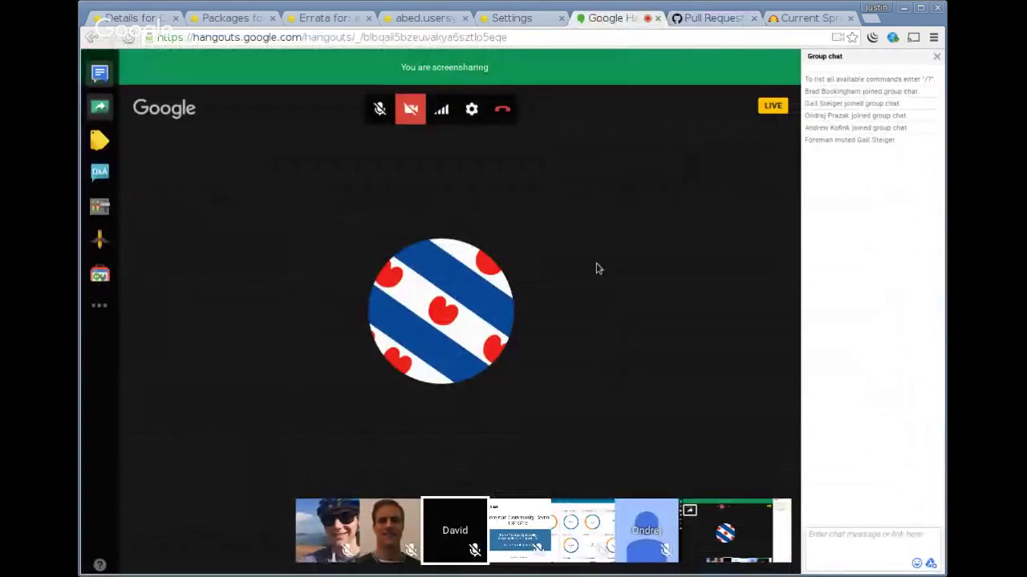
click(378, 110)
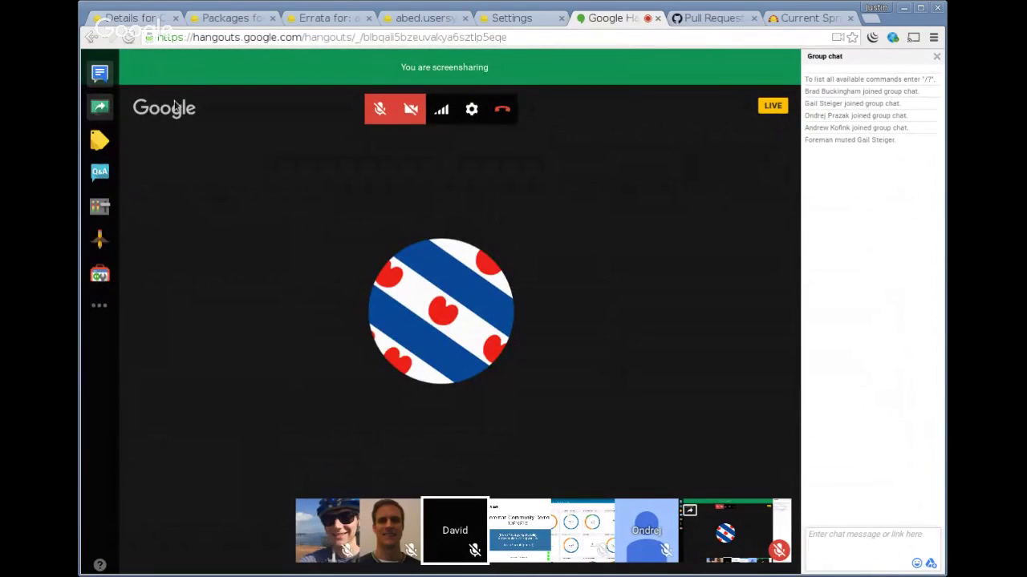
click(100, 107)
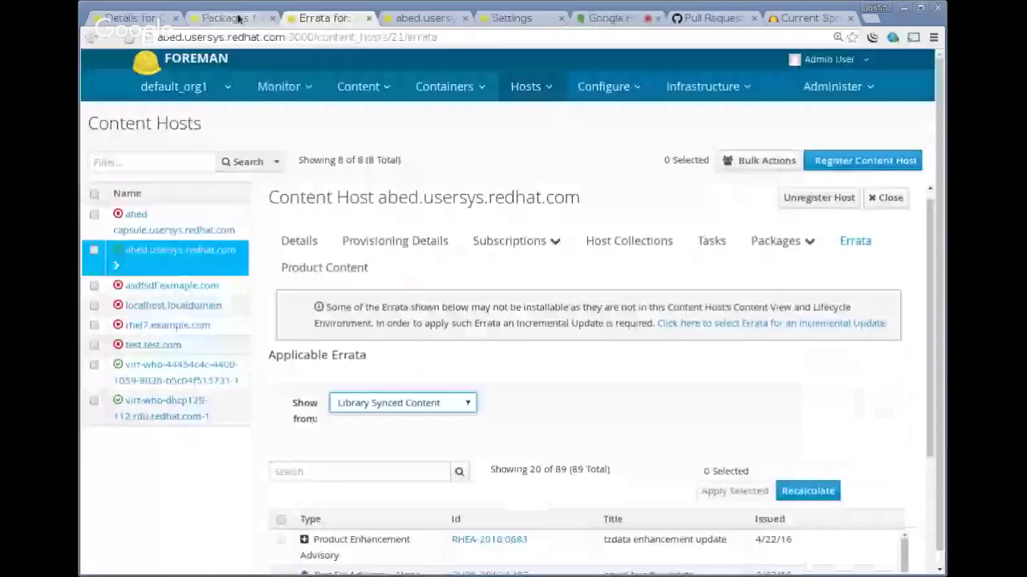
Step: Return to Foreman, close rhel7.example.com's details to view the hosts' installable updates, and switch back to the Google Hangouts call
click(231, 18)
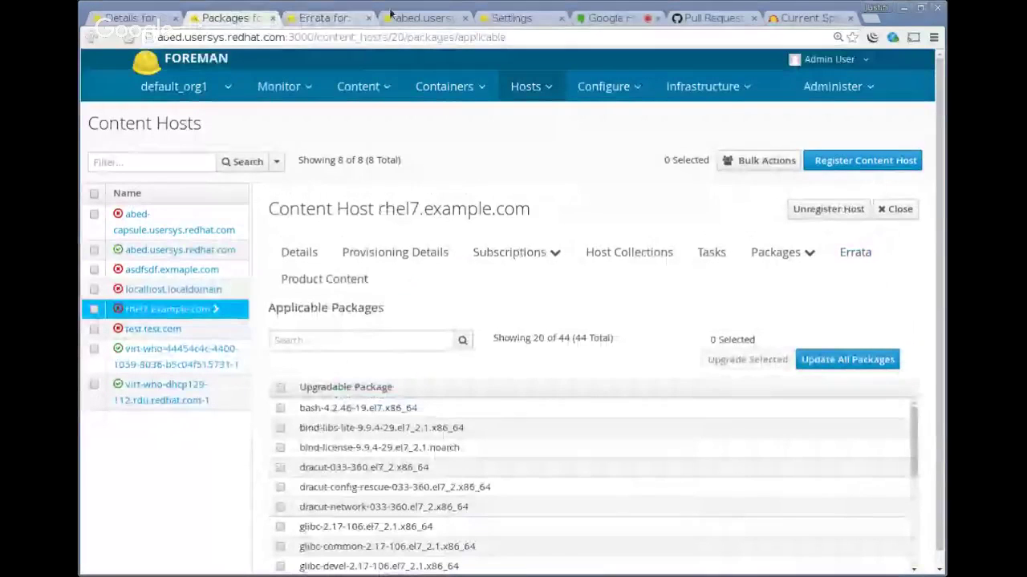
click(101, 18)
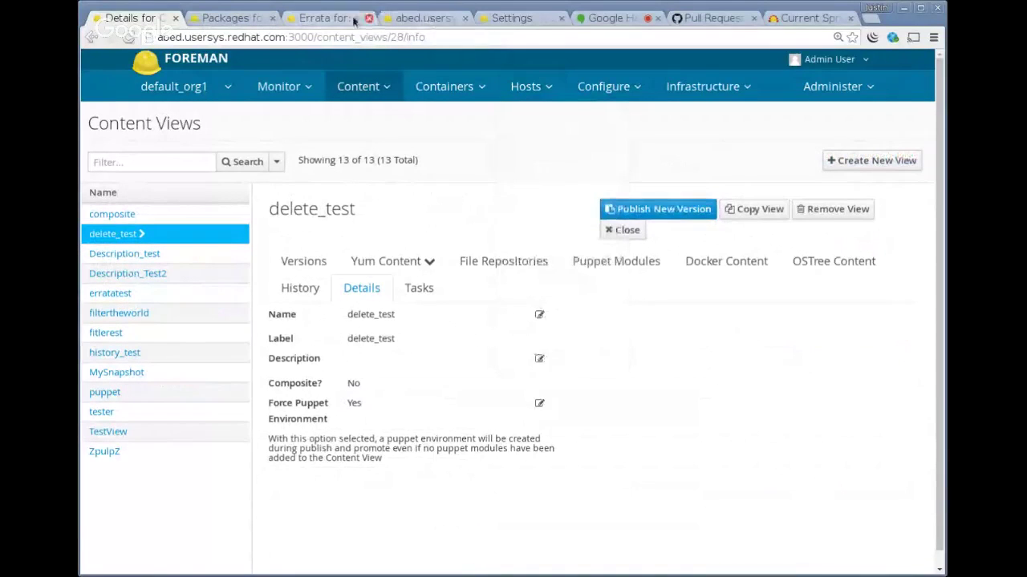
click(241, 18)
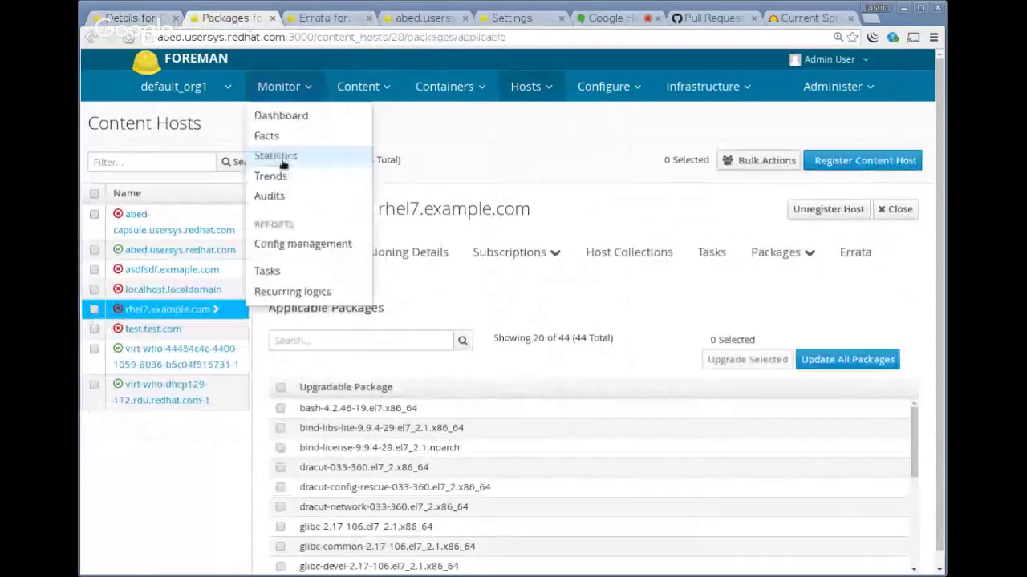
click(895, 208)
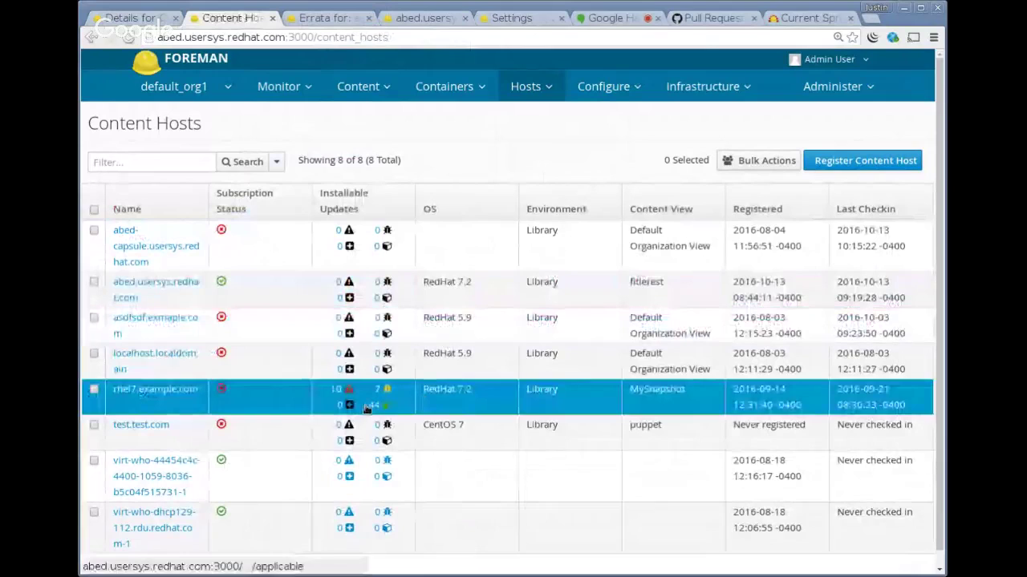
click(613, 18)
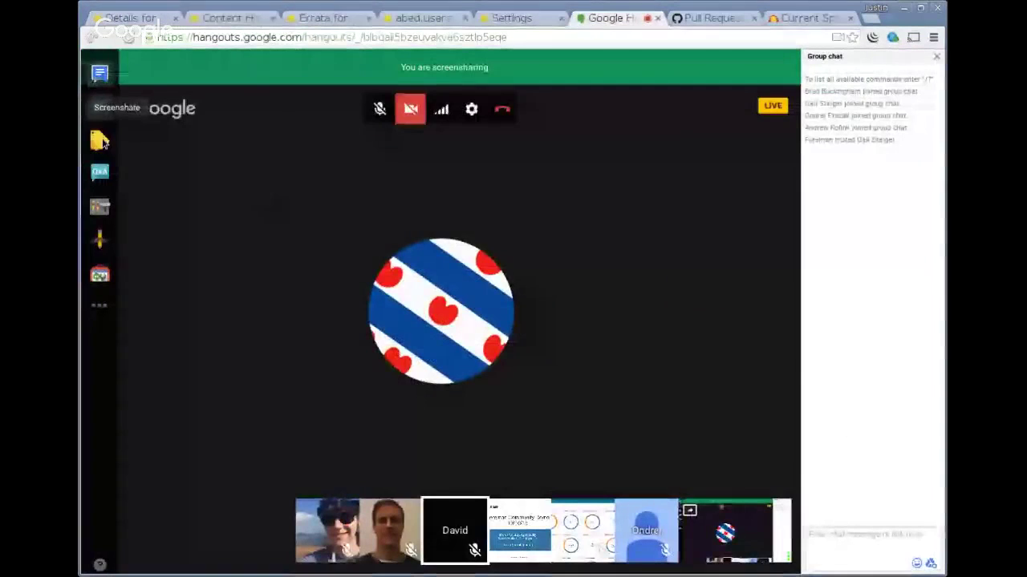
Step: Stop sharing the screen in the Google Hangouts call
click(99, 122)
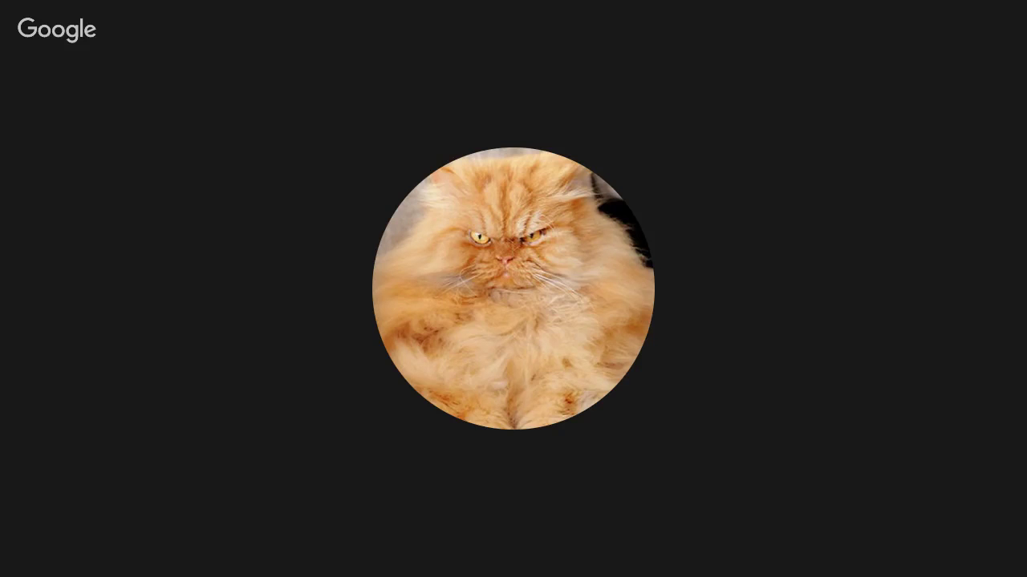
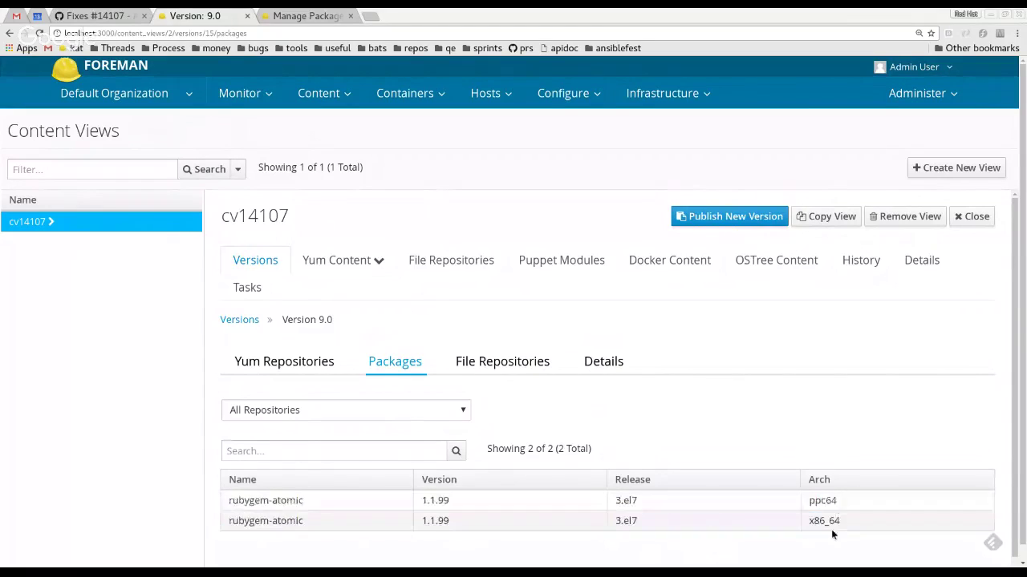
Step: In Foreman, open the rubygem-atomic package filter among the Yum content filters of the cv14107 content view
click(353, 261)
click(337, 308)
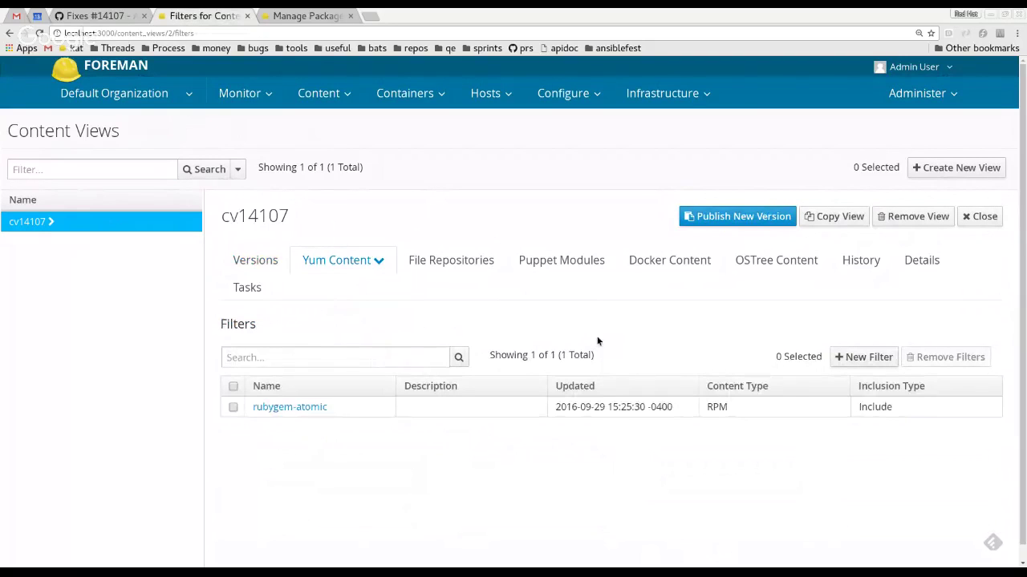
click(289, 408)
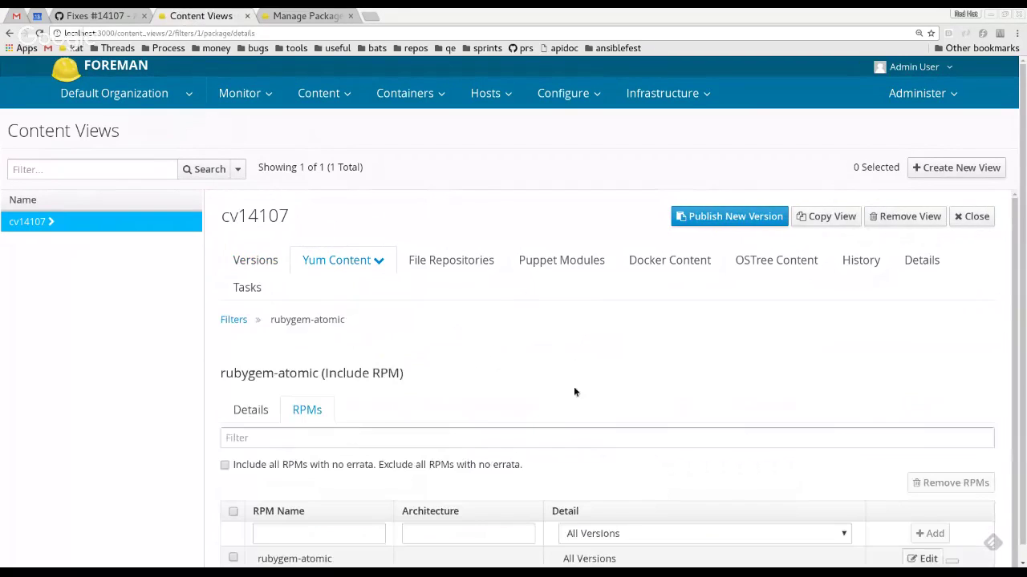
Step: Set the architecture of the filter's rubygem-atomic RPM rule to x86_64 and save the rule
scroll(459, 511, down, 1)
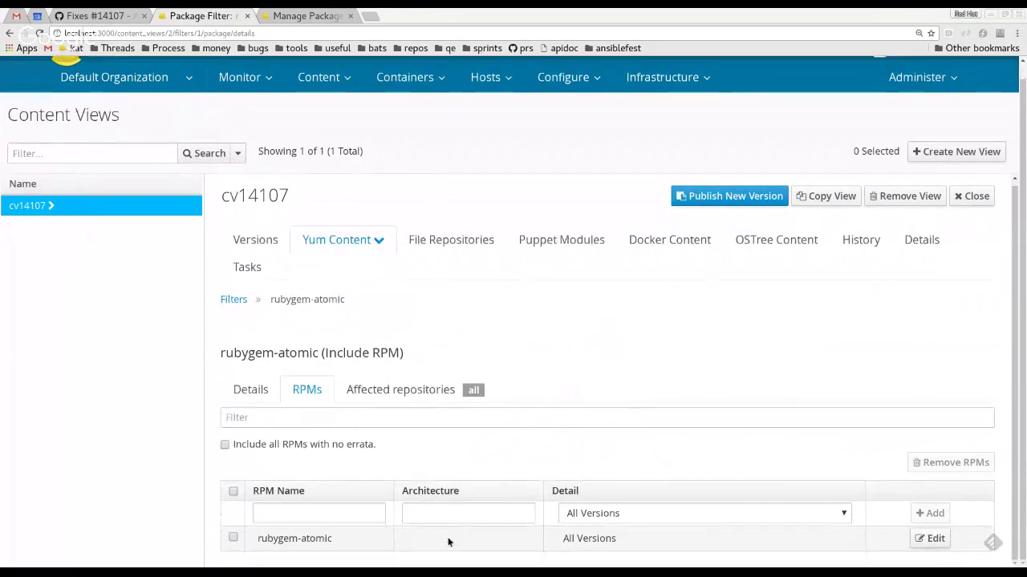
click(932, 540)
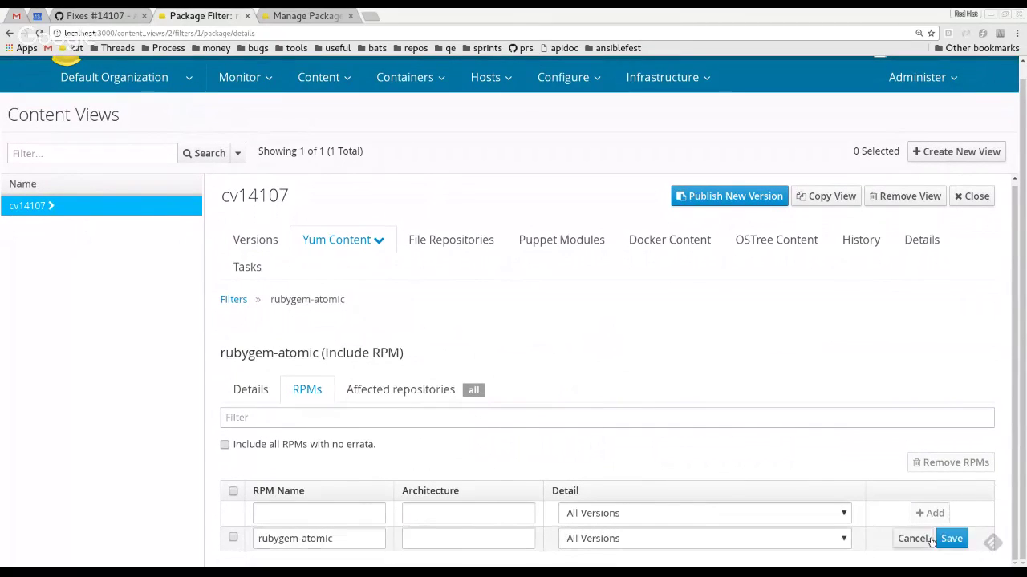
click(461, 541)
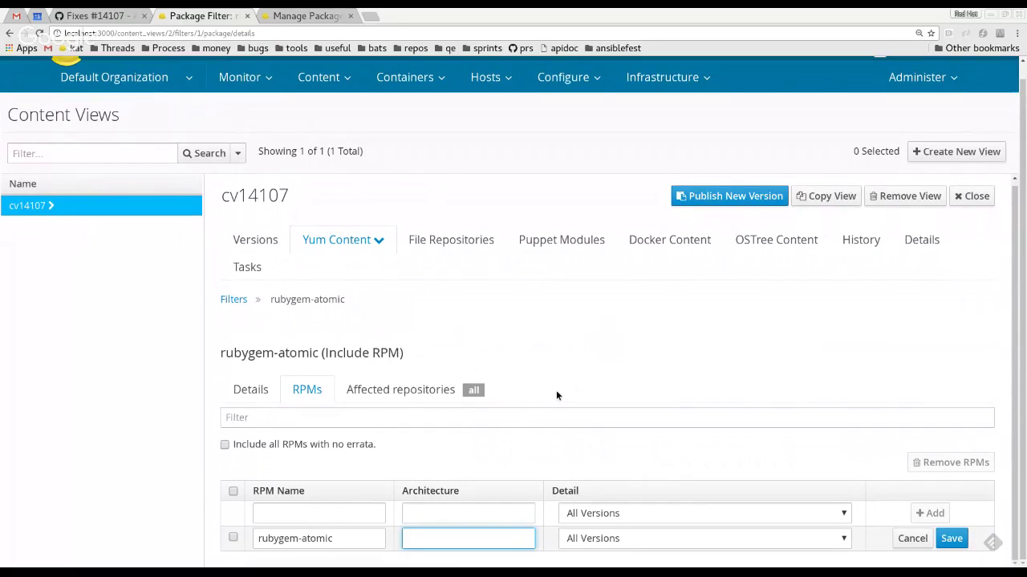
text(x)
scroll(513, 438, down, 1)
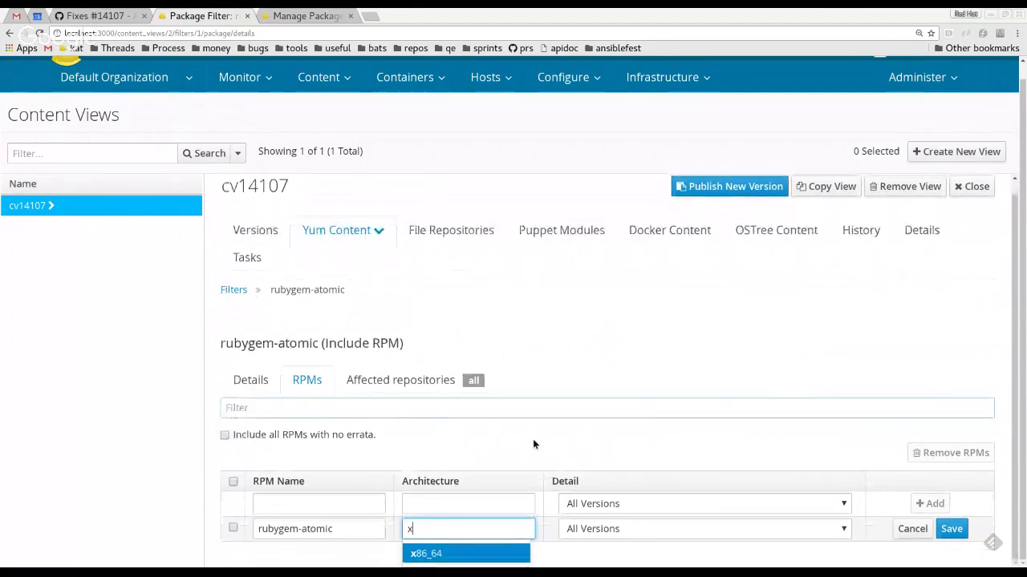
click(454, 554)
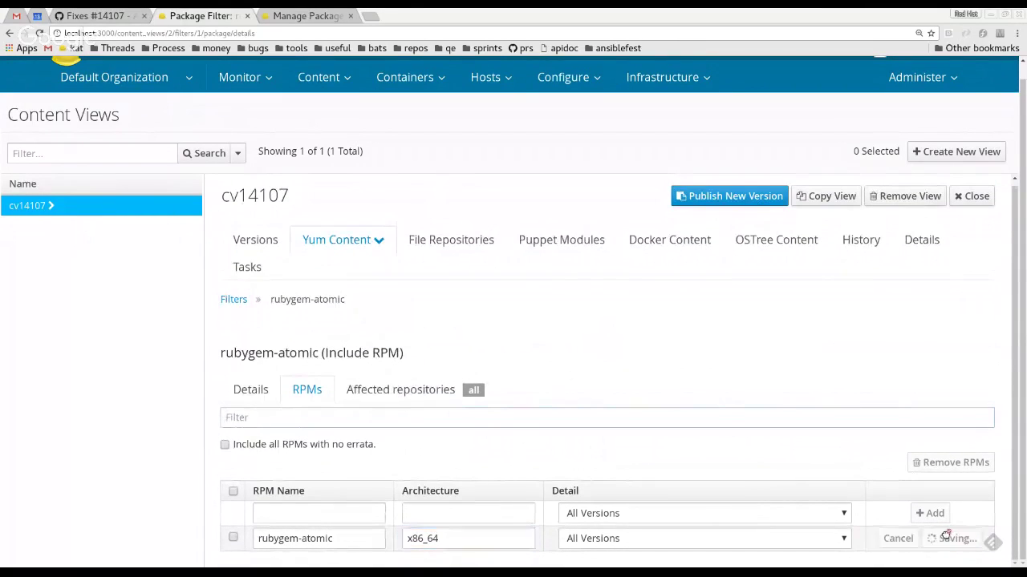
click(951, 539)
scroll(802, 457, down, 1)
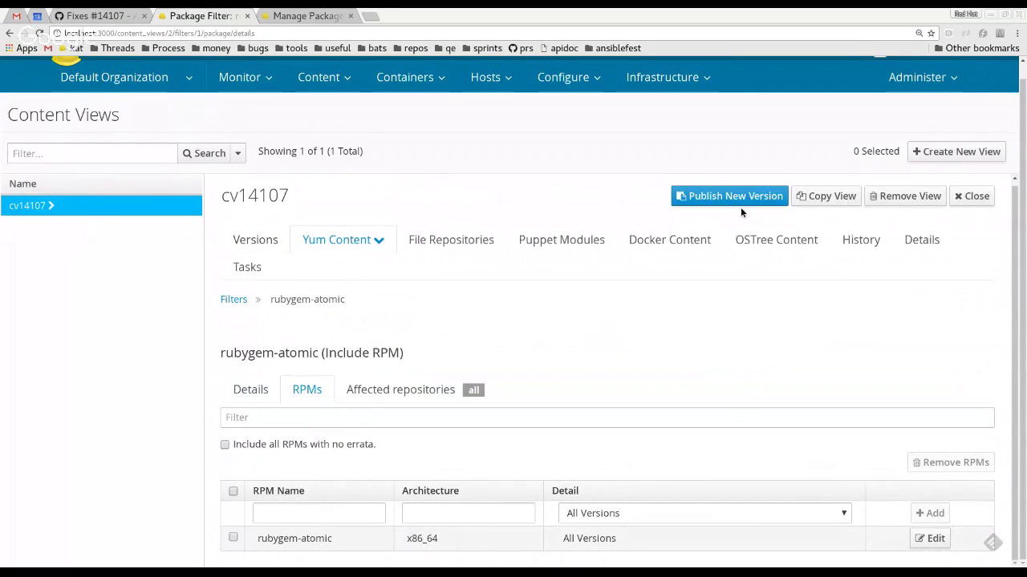
Step: Publish version 10 of the cv14107 content view without a description
click(732, 197)
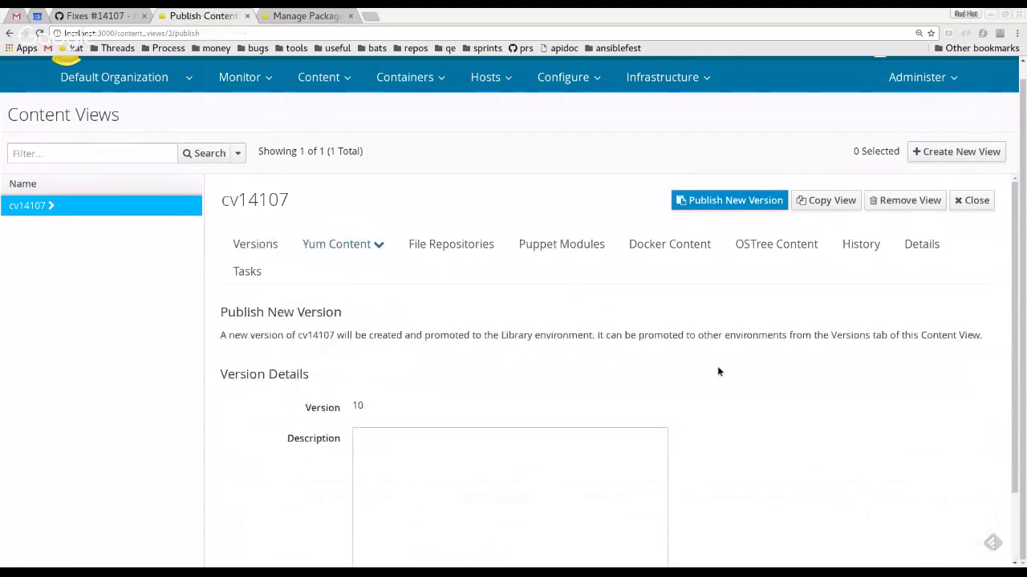
scroll(802, 385, down, 2)
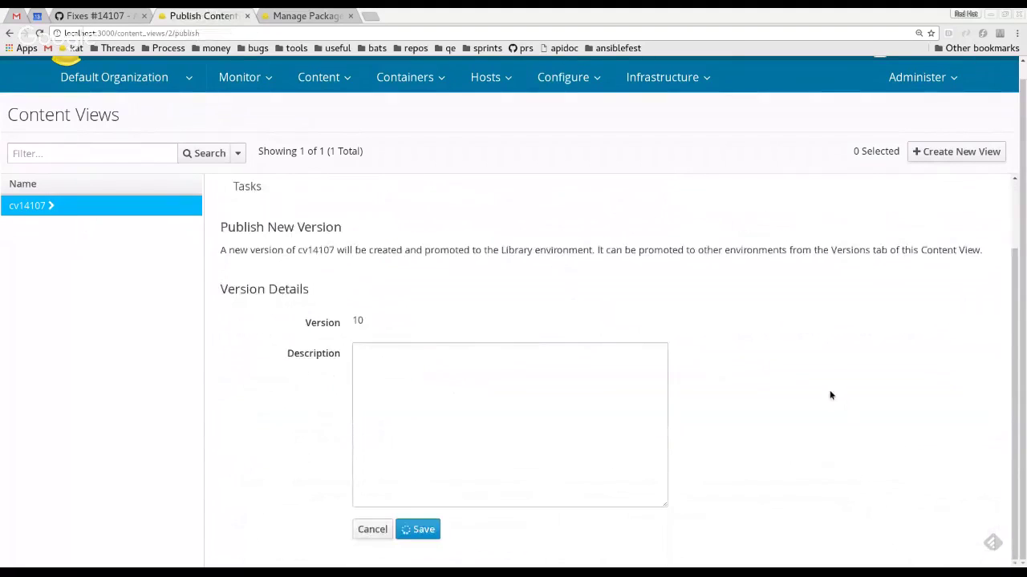
click(423, 530)
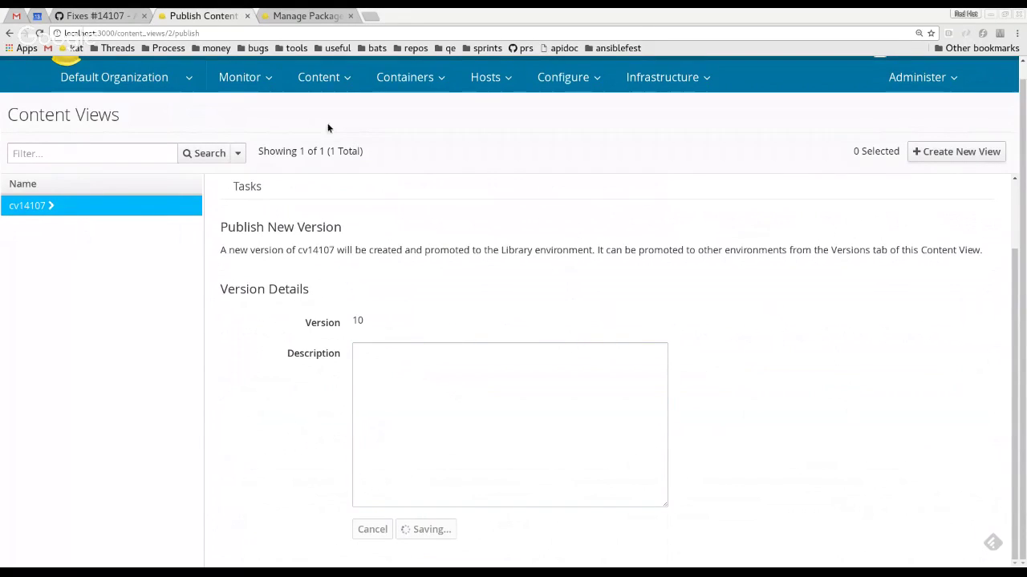
Step: Switch to GitHub and look through Katello pull request #6367 on specifying an architecture in filter rules
click(91, 15)
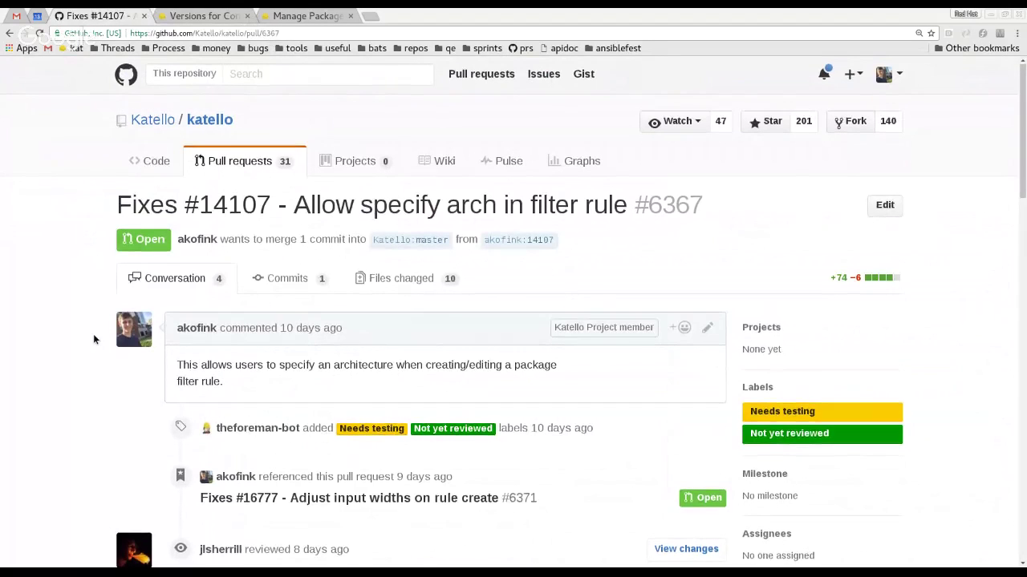
scroll(93, 334, down, 3)
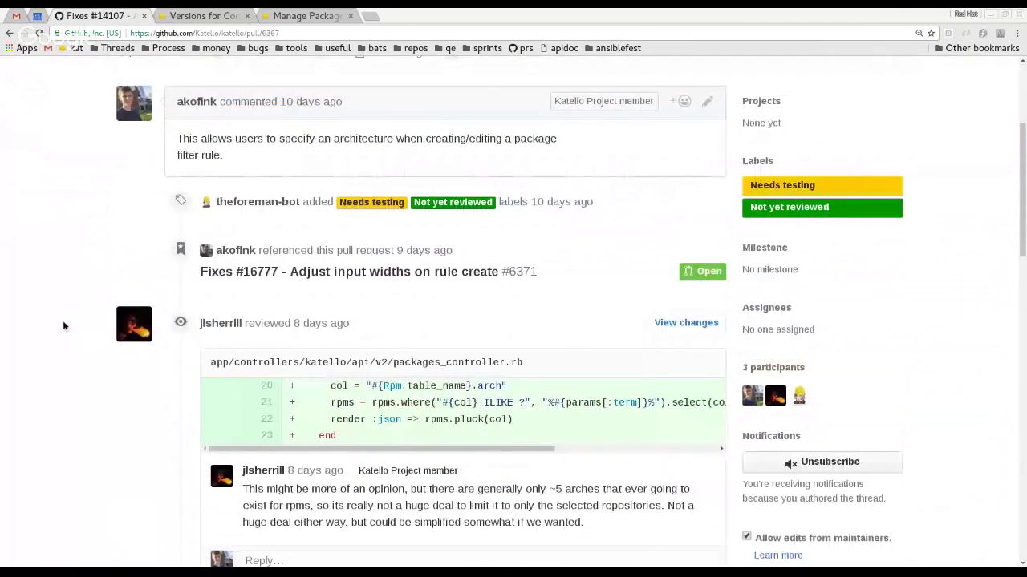
scroll(63, 325, up, 3)
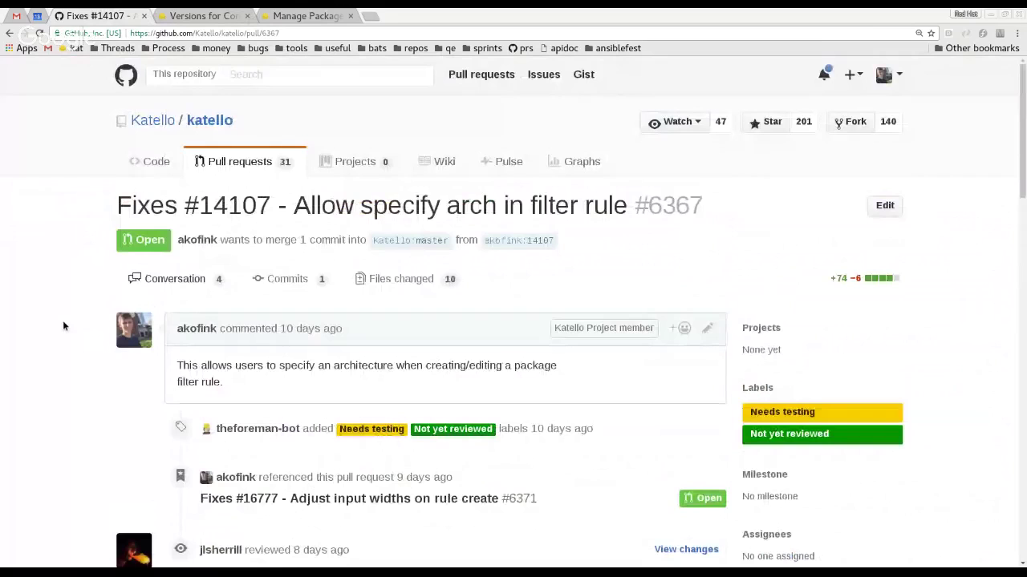
Step: Return to Foreman and examine the package list of cv14107 Version 10.0, including the architecture
click(205, 16)
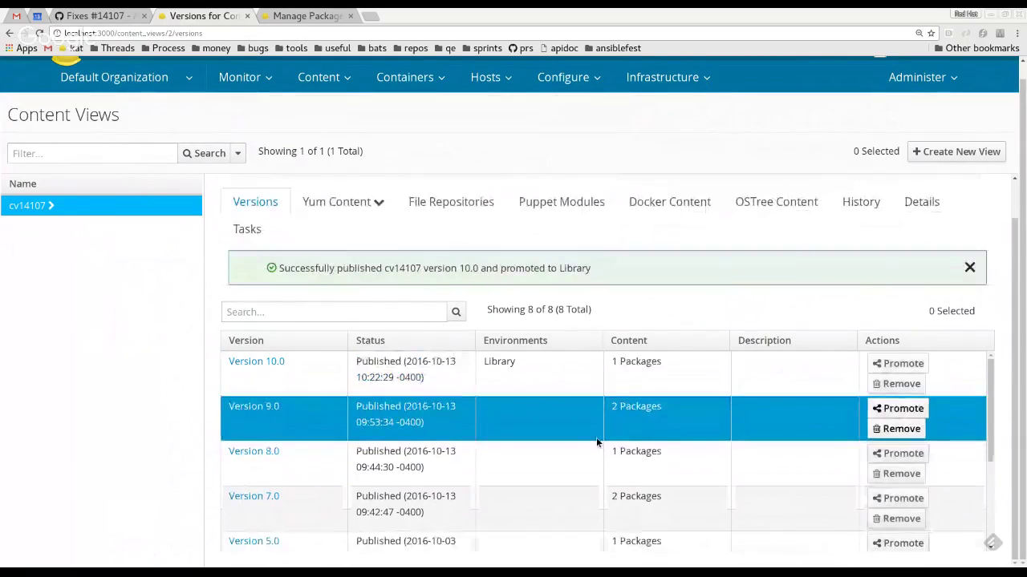
click(274, 362)
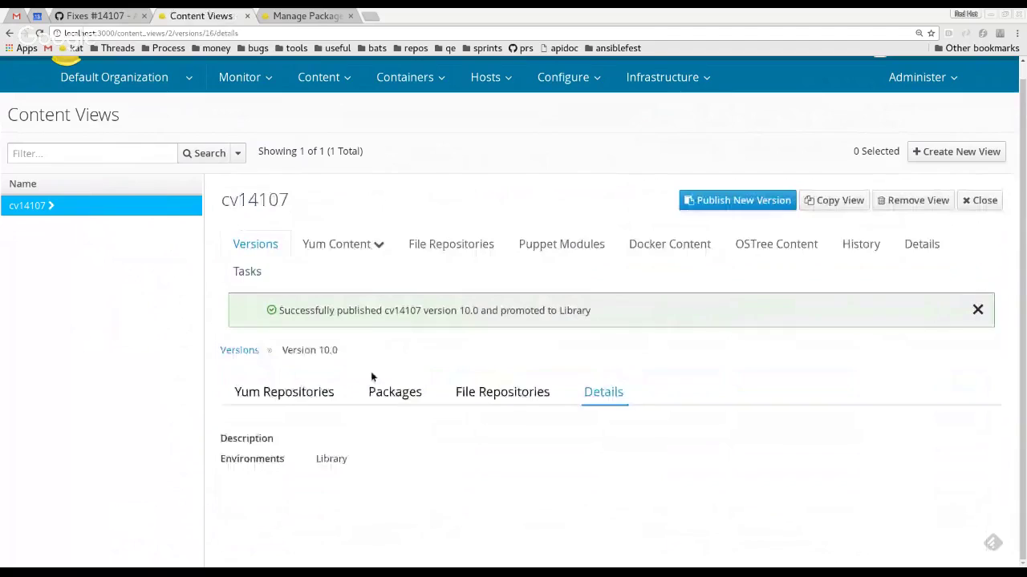
click(401, 393)
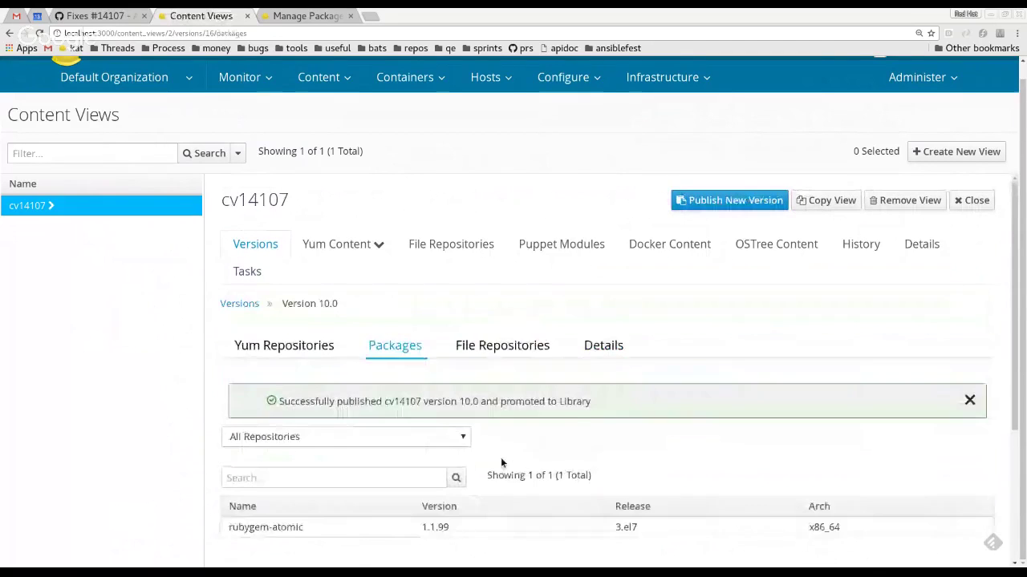
scroll(500, 457, down, 3)
click(417, 321)
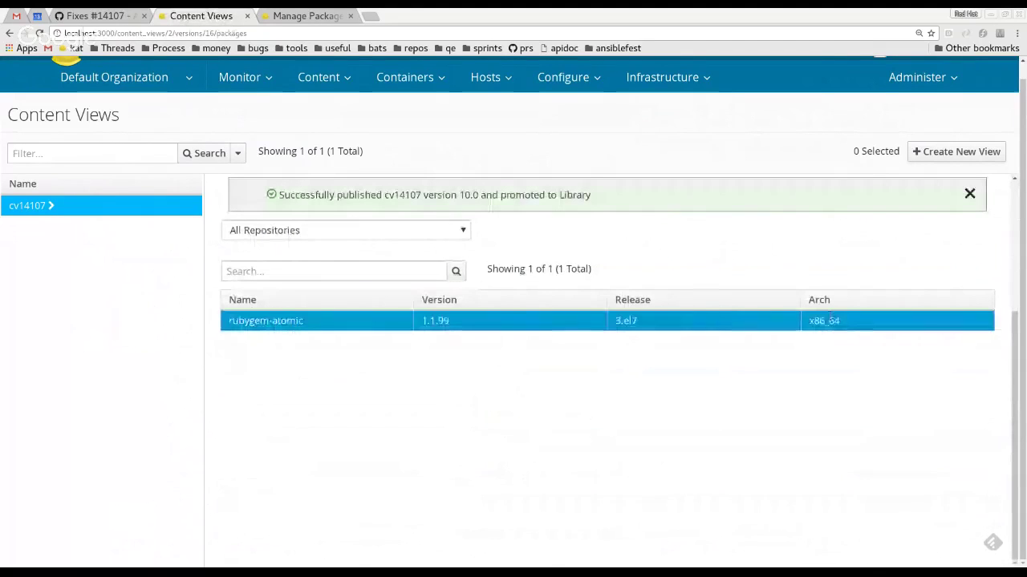
double_click(824, 320)
click(312, 318)
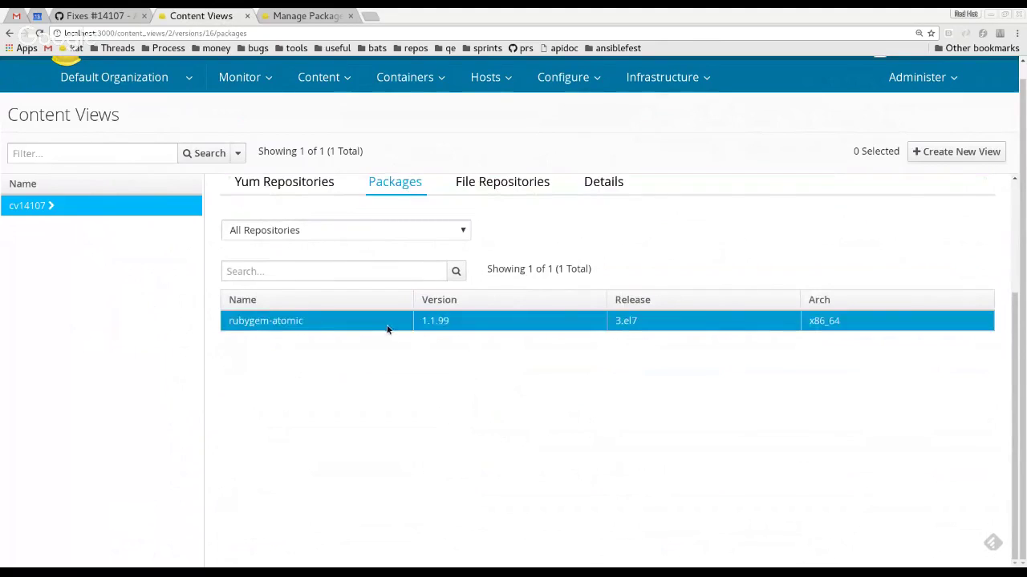
scroll(701, 419, up, 2)
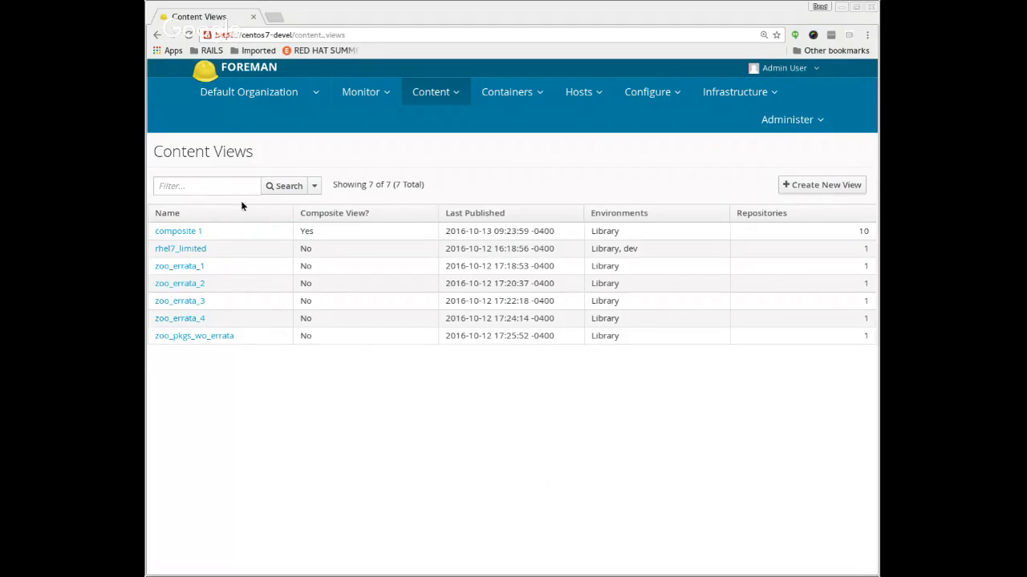
Step: Review the zoo_errata_1 content view's Yum repositories, the errata in its include 1 filter, and its published versions
click(213, 235)
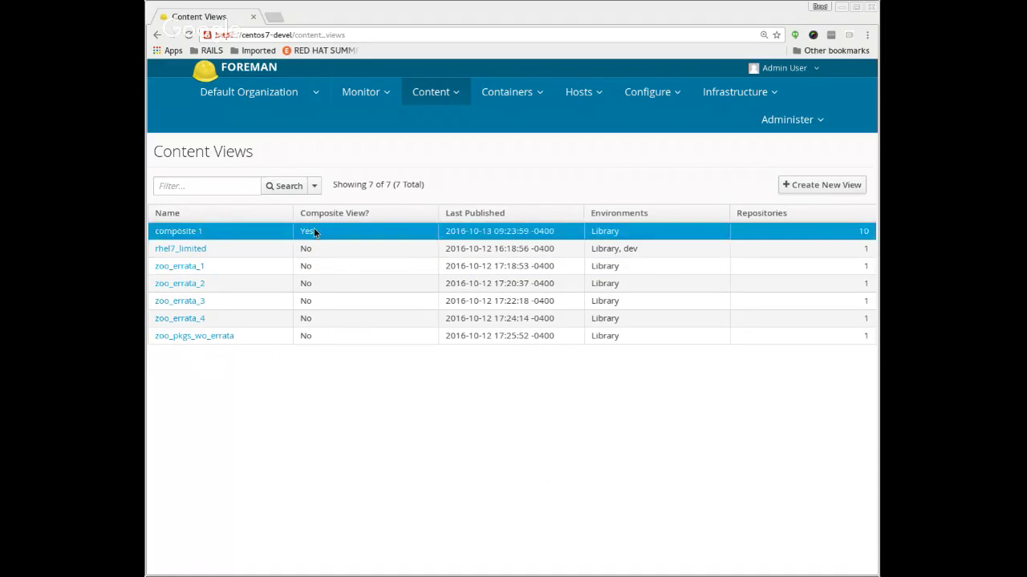
click(181, 273)
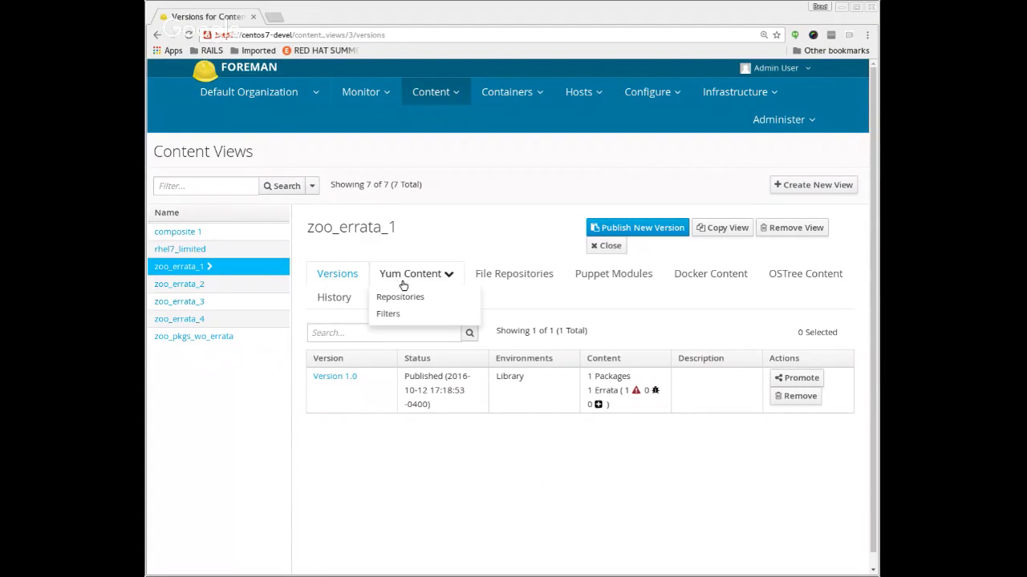
click(402, 298)
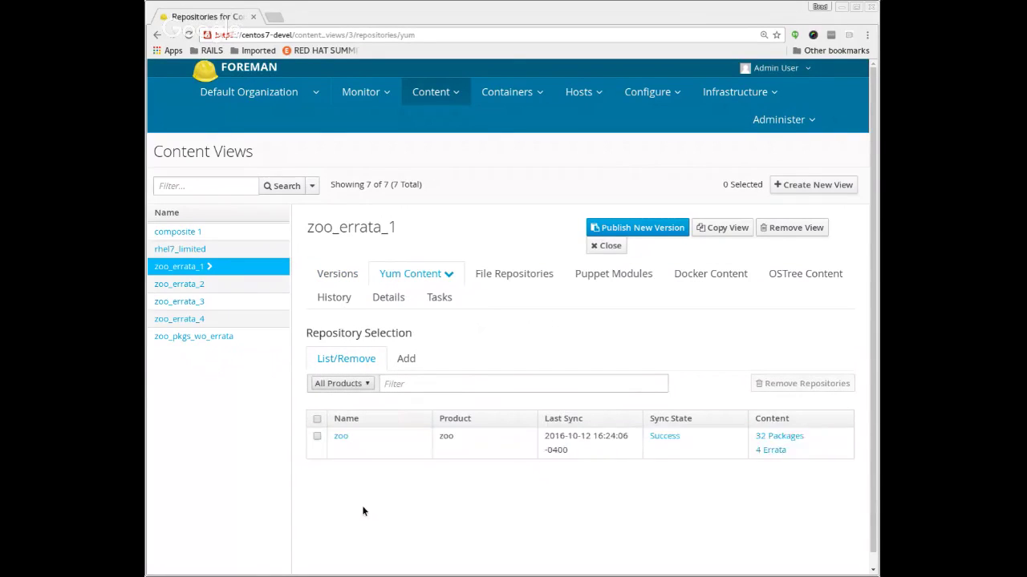
mouse_move(435, 270)
click(388, 313)
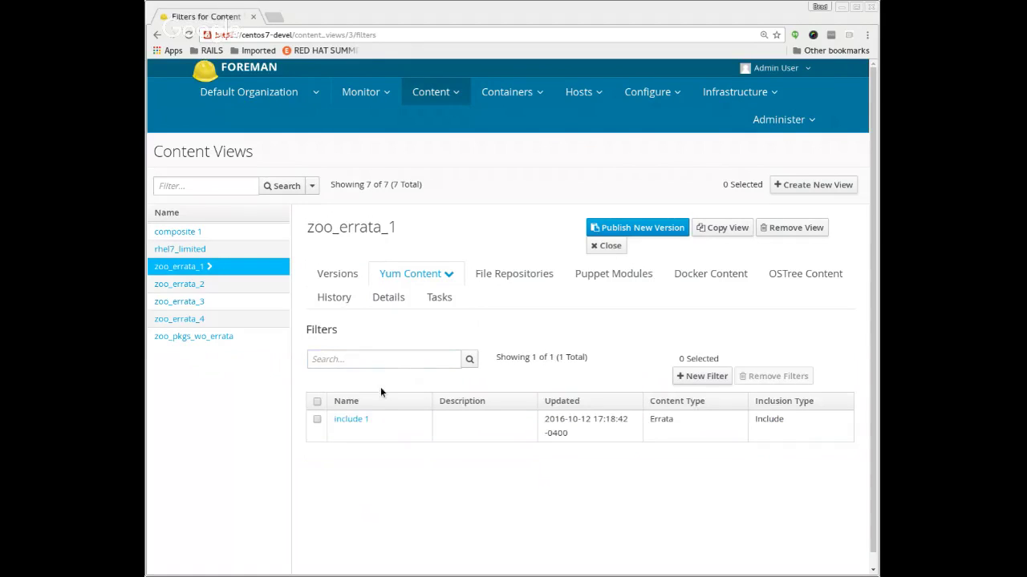
click(351, 420)
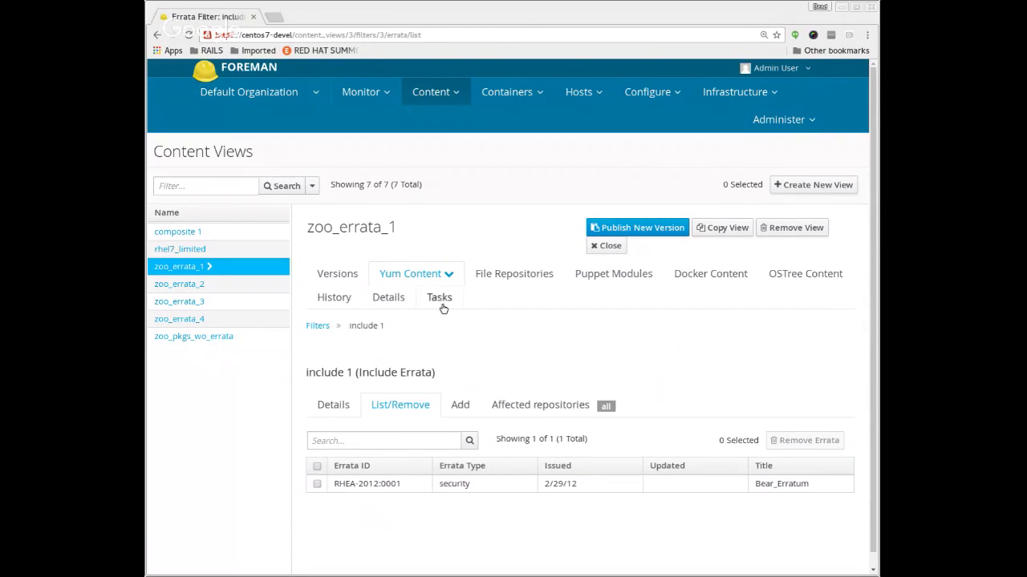
click(343, 278)
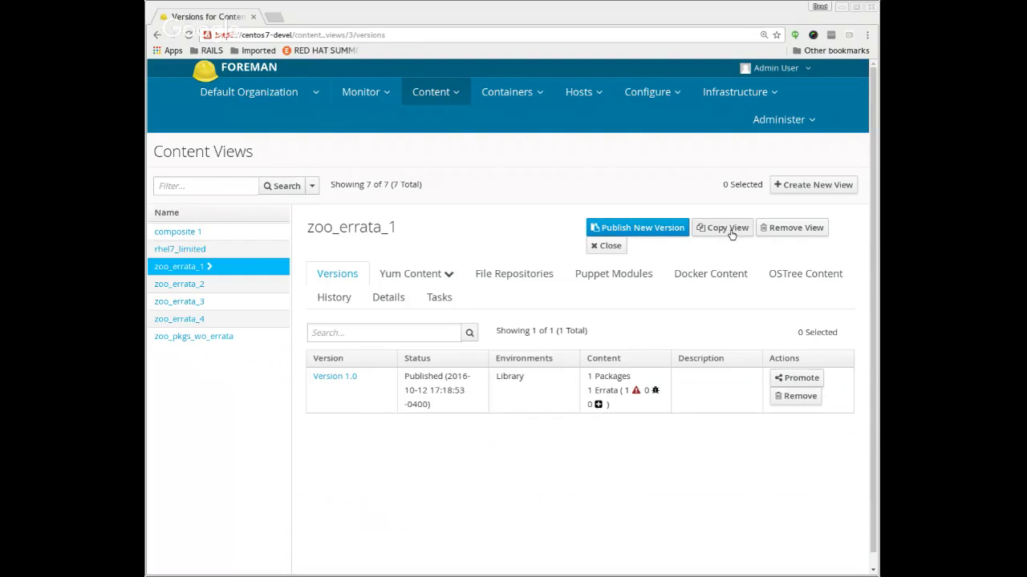
Step: Create a new composite content view named composite 2
click(802, 185)
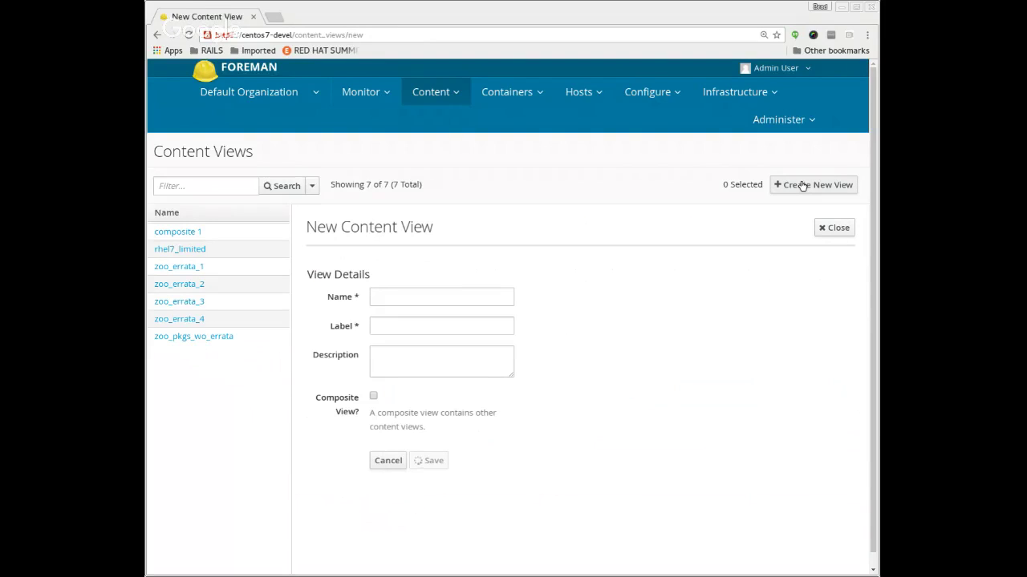
click(473, 301)
text(composite 2)
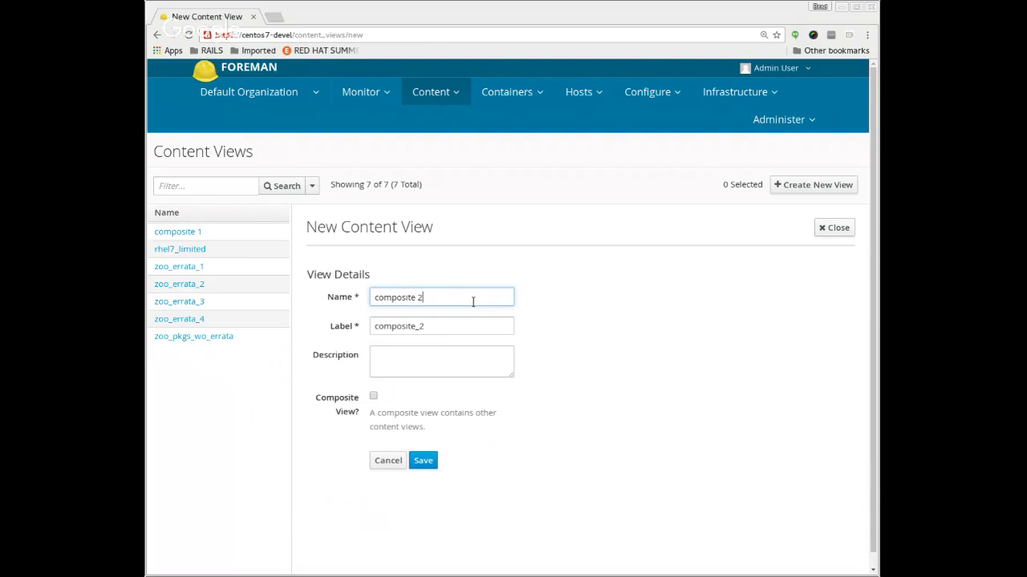
click(373, 396)
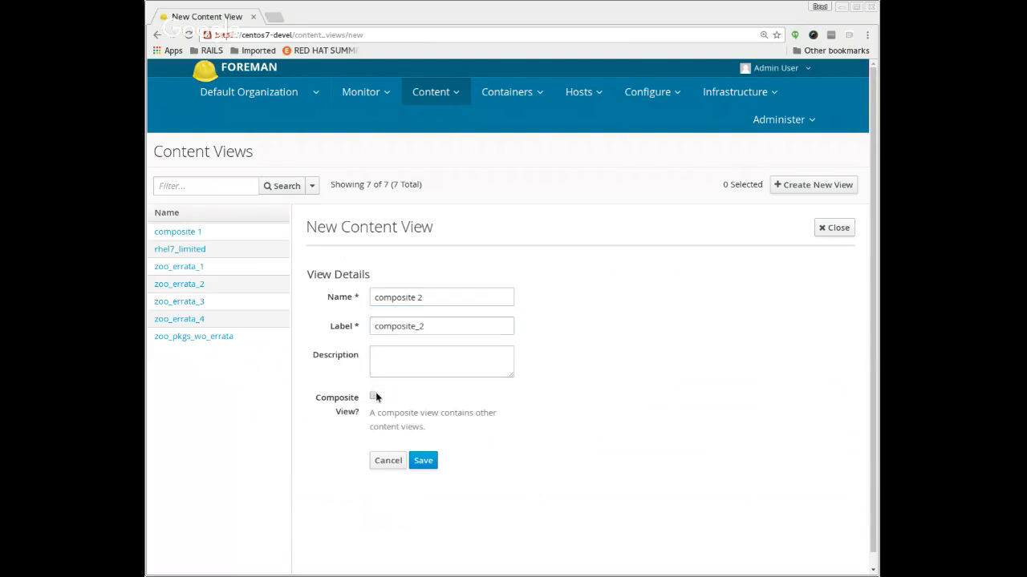
click(423, 461)
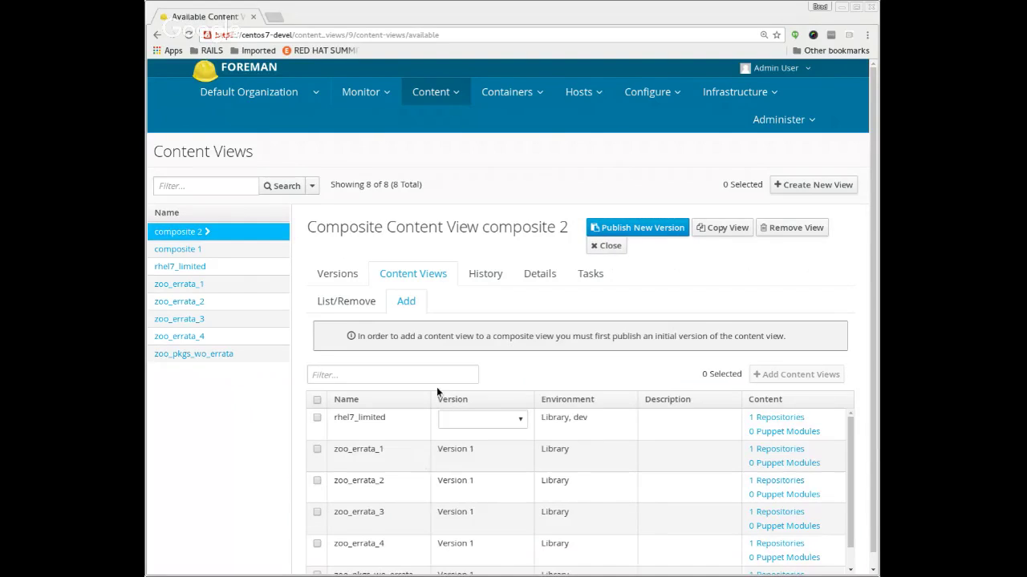
Step: Add zoo_errata_1, zoo_errata_2, zoo_errata_3, zoo_errata_4 and zoo_pkgs_wo_errata to the composite 2 content view
scroll(366, 465, down, 2)
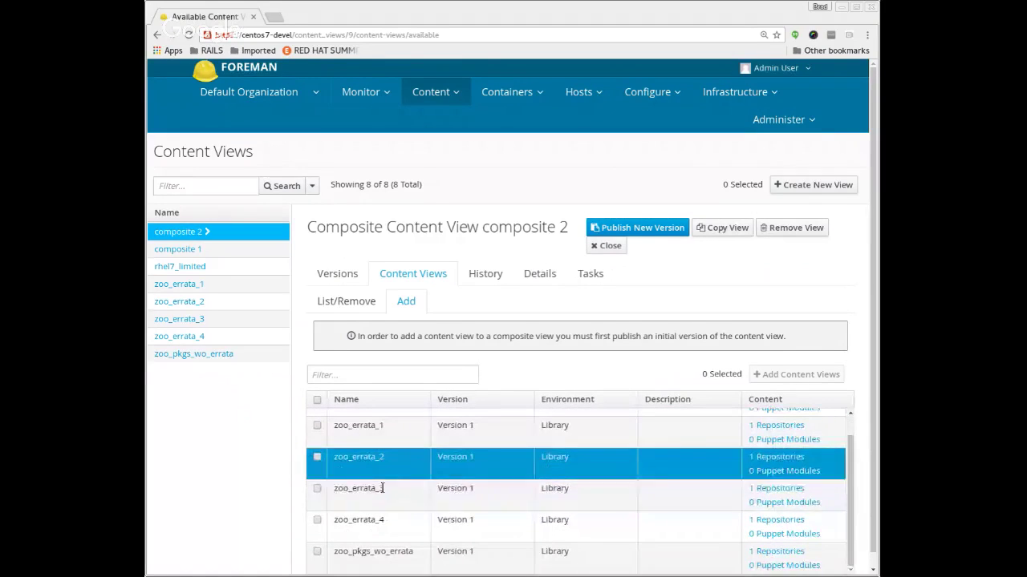
scroll(342, 426, up, 1)
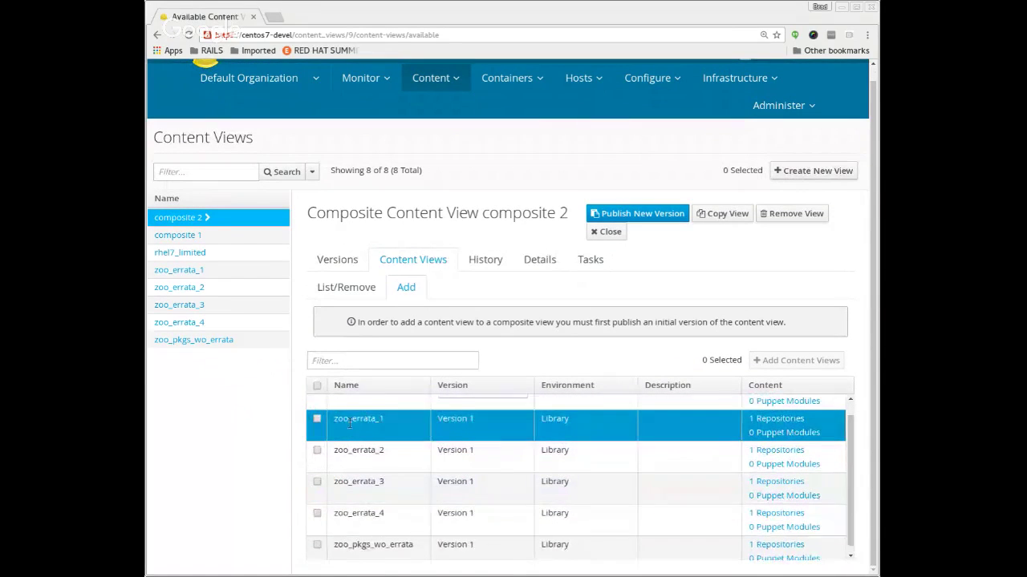
click(320, 436)
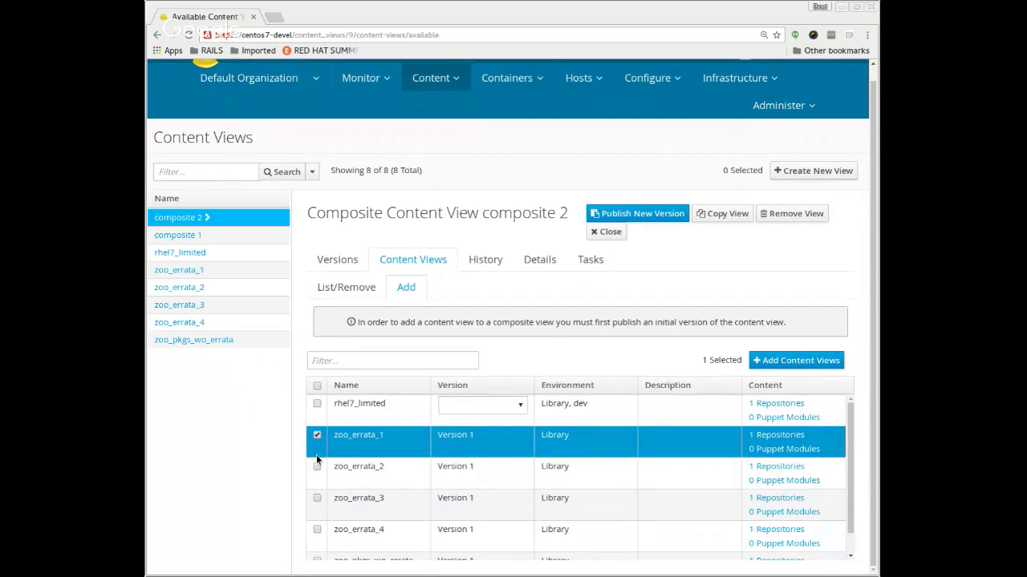
click(317, 470)
click(318, 500)
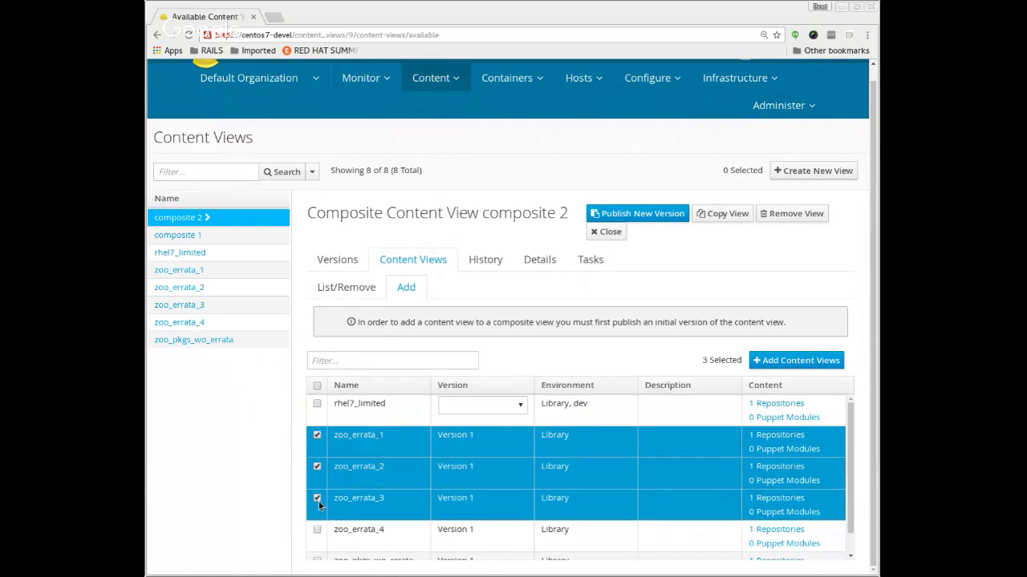
click(319, 526)
scroll(321, 529, down, 1)
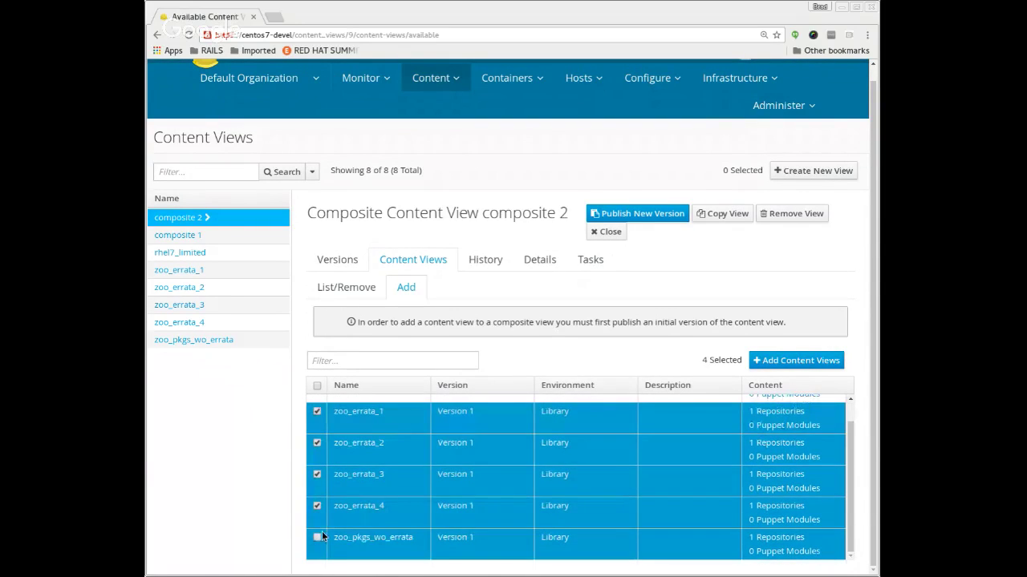
click(317, 540)
click(794, 361)
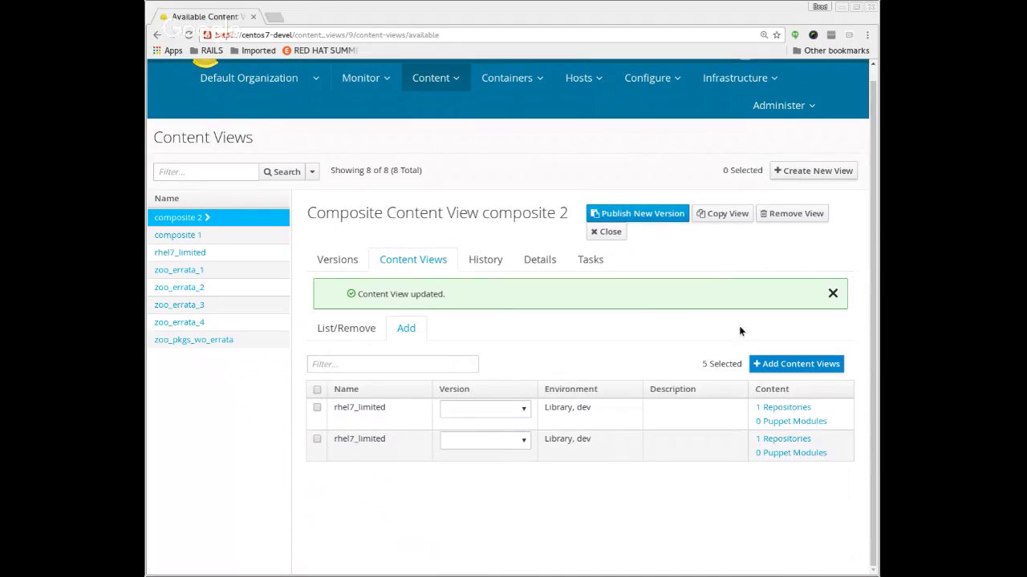
Step: Publish a new version of the composite 2 content view without a description
click(678, 215)
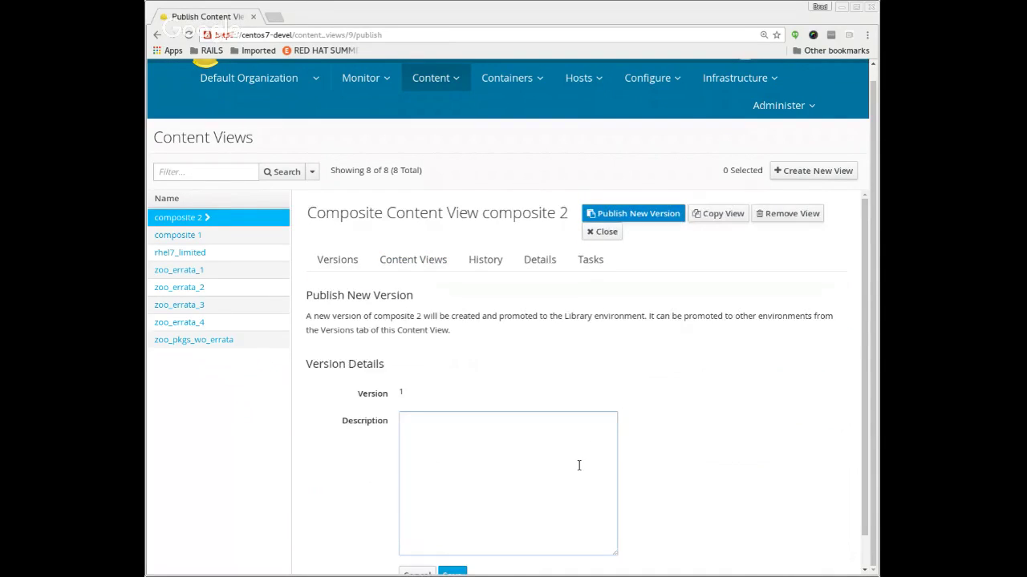
scroll(578, 464, down, 1)
click(452, 545)
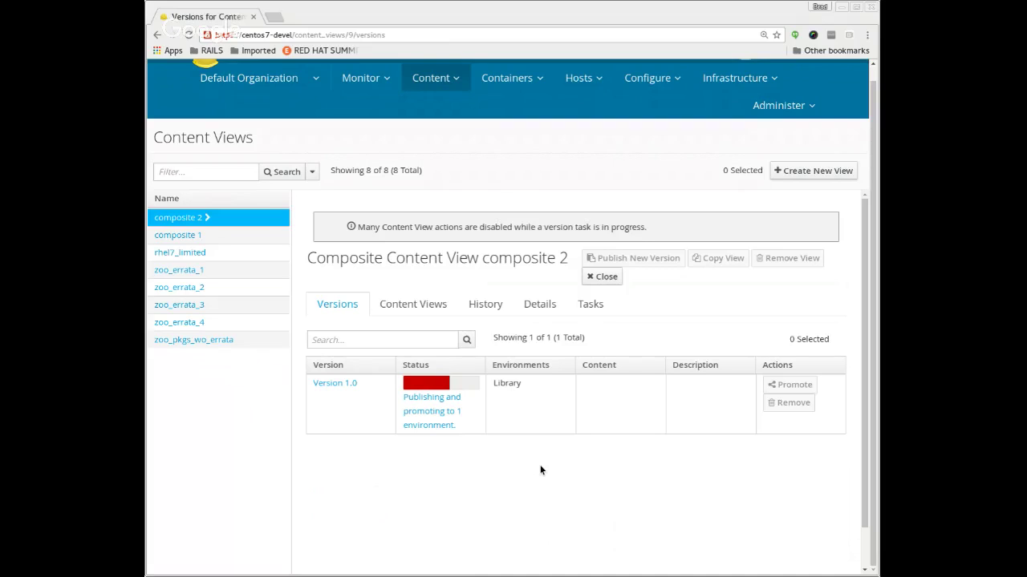
Step: Review composite 1's component content views and the Yum repositories, packages and errata of its Version 3.0
click(199, 237)
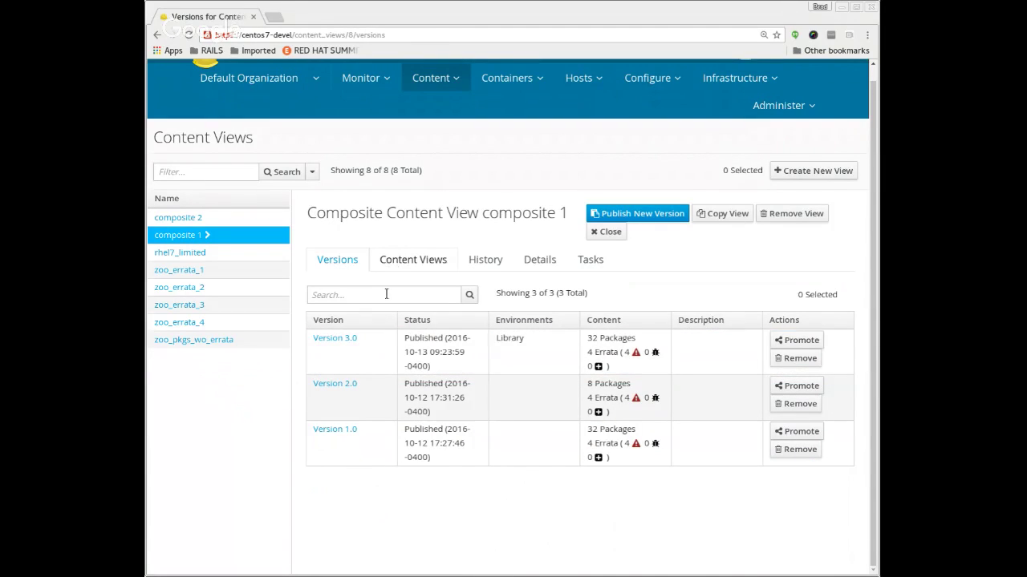
click(413, 259)
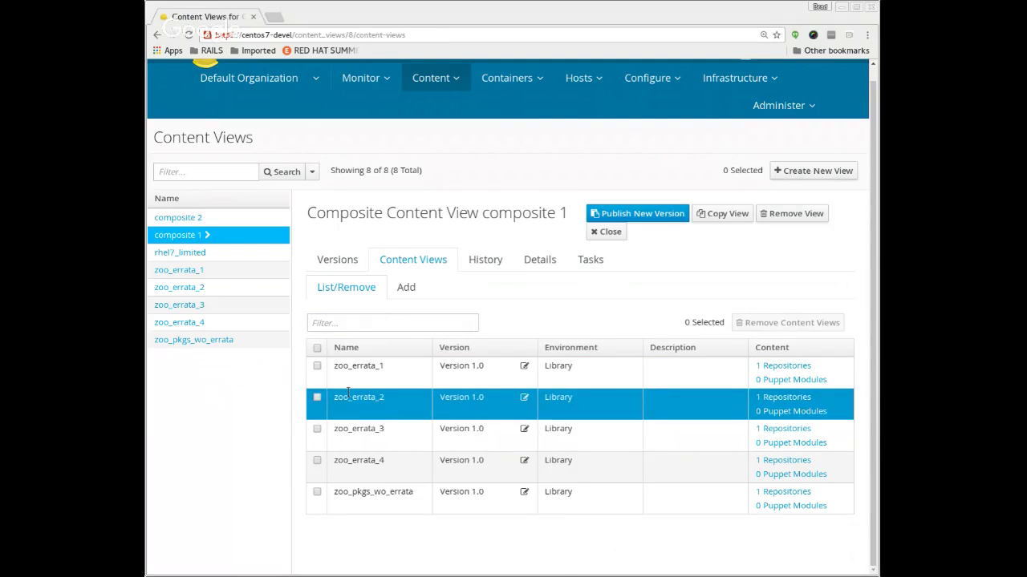
click(339, 259)
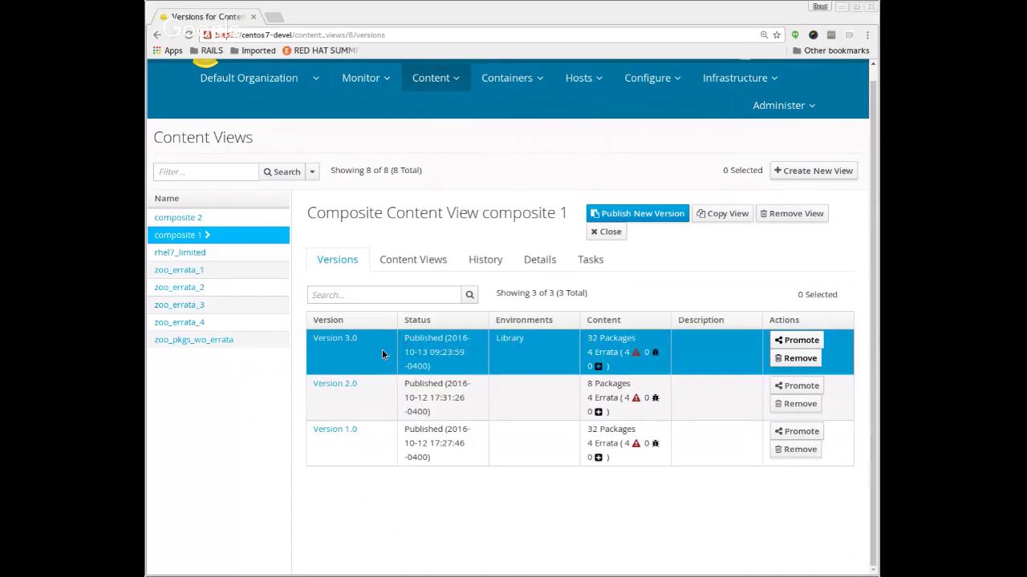
click(337, 342)
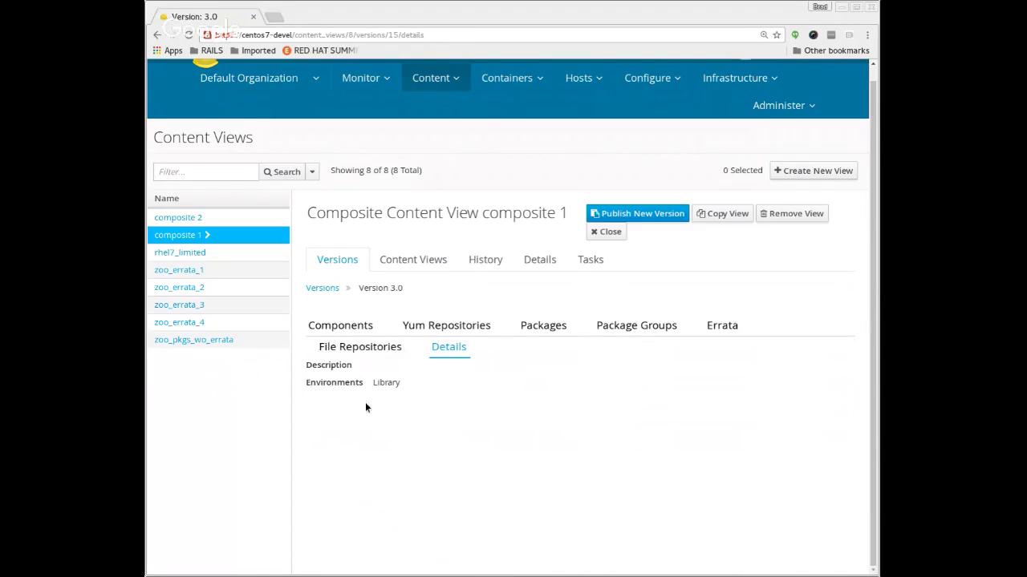
click(409, 334)
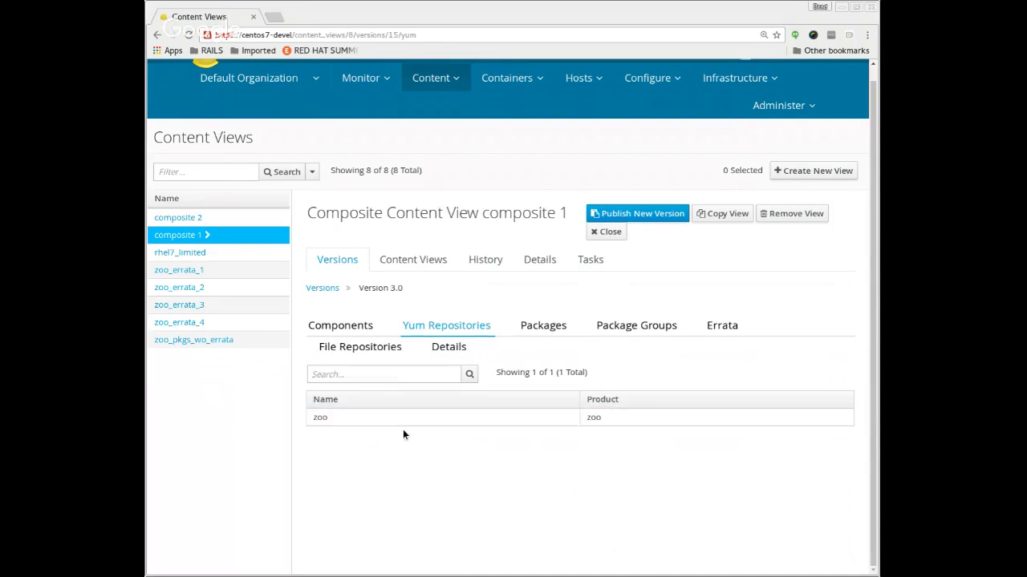
click(536, 326)
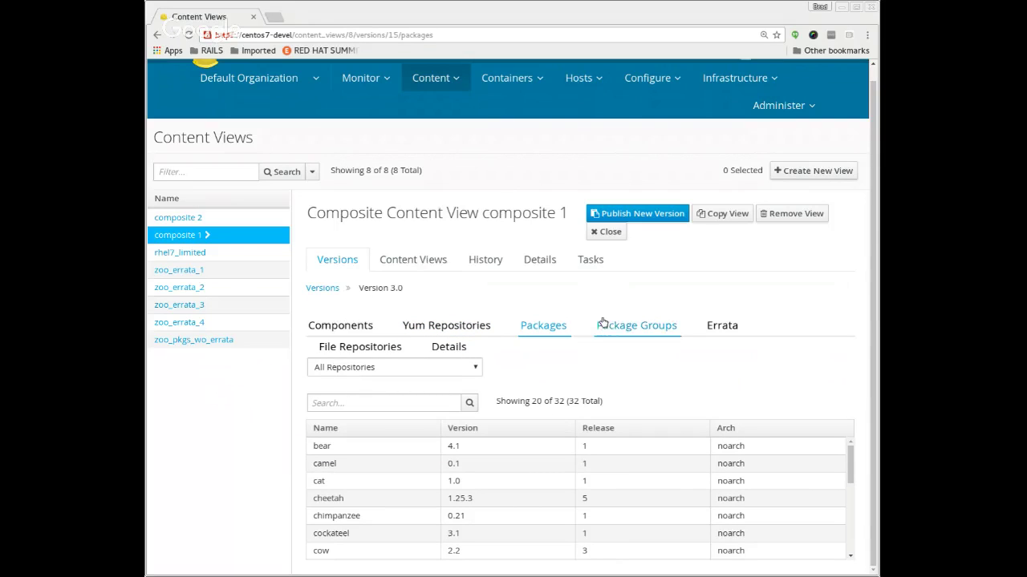
click(722, 327)
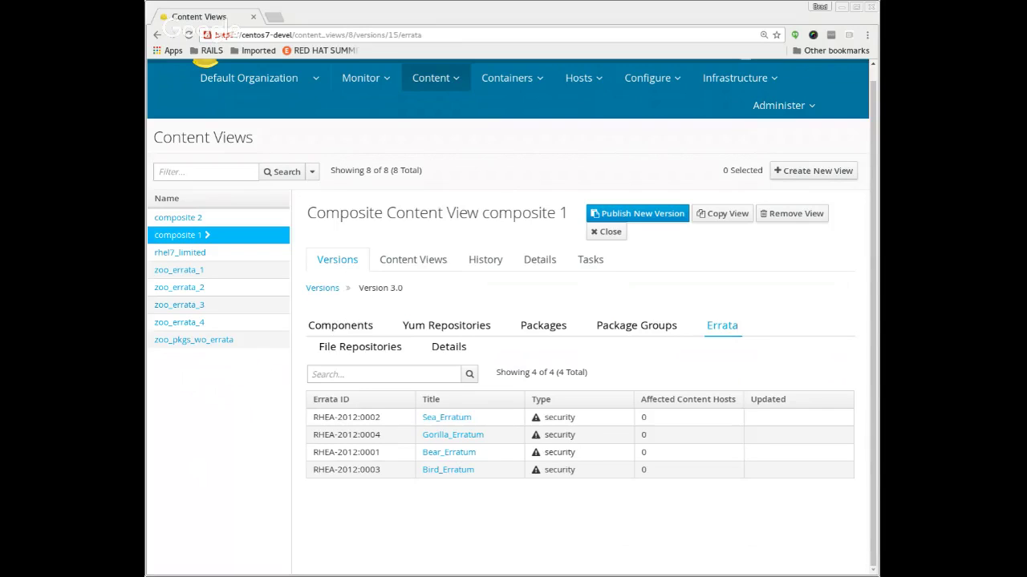
Step: View the details and content counts of the zoo repository in the zoo product
click(430, 77)
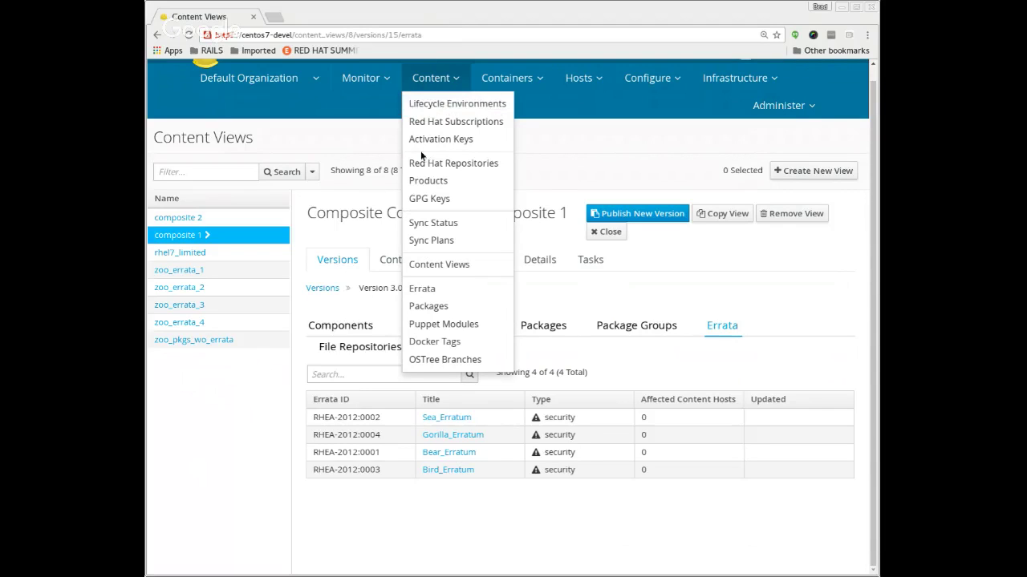
click(427, 181)
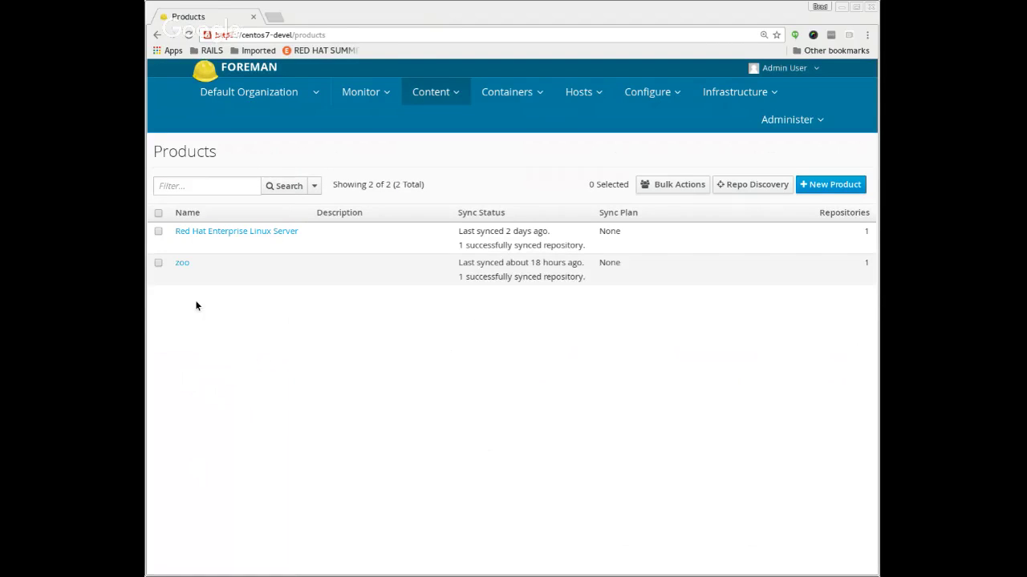
click(183, 263)
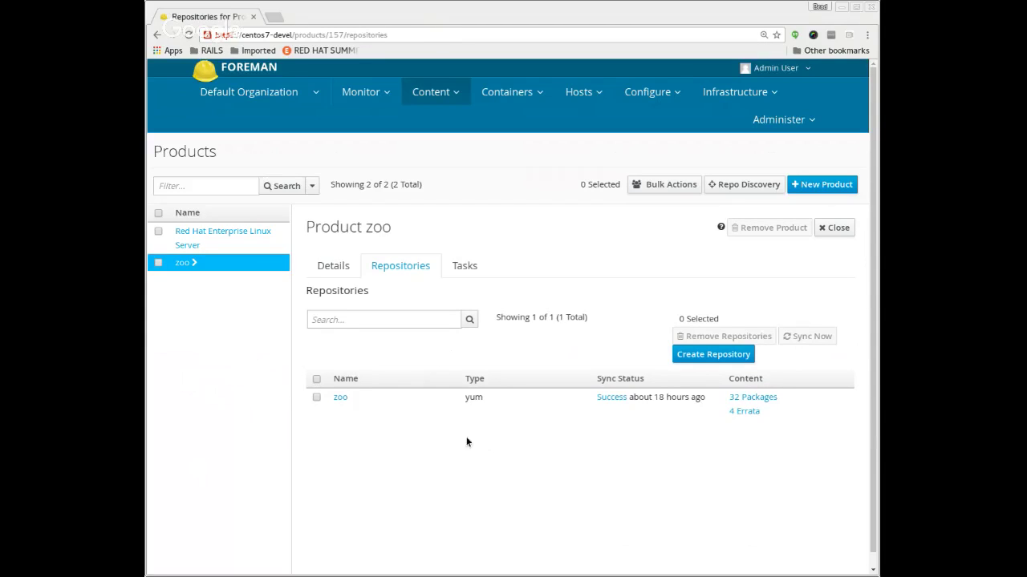
click(341, 400)
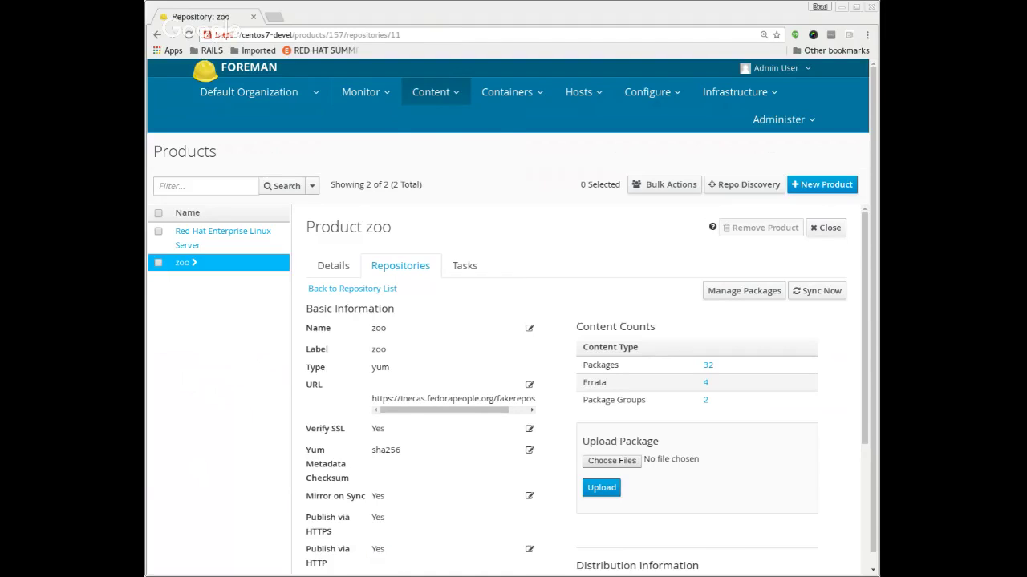
click(435, 91)
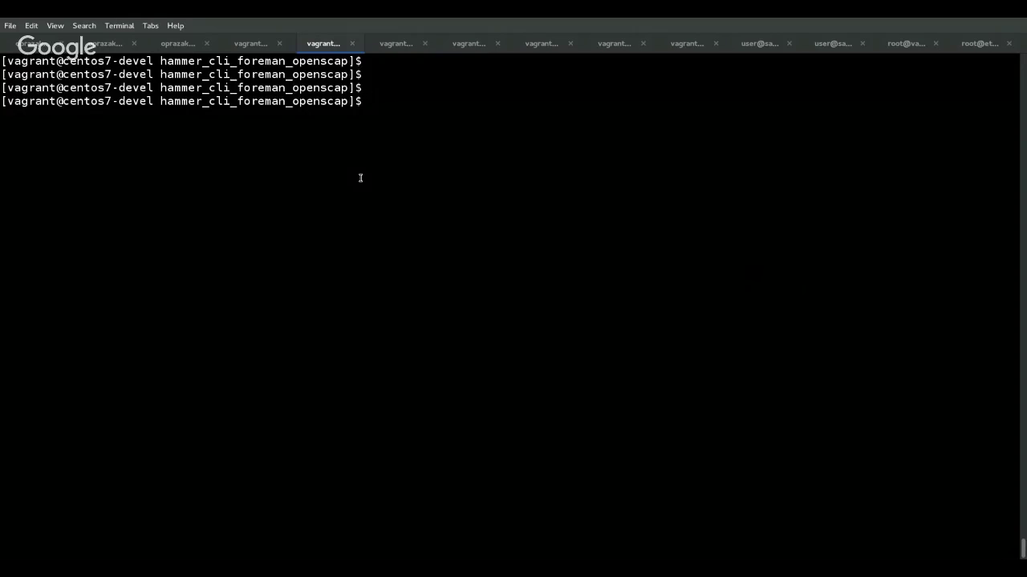
Step: Switch to the terminal in the hammer_cli_foreman_openscap directory and enlarge its text by one level
key(Return)
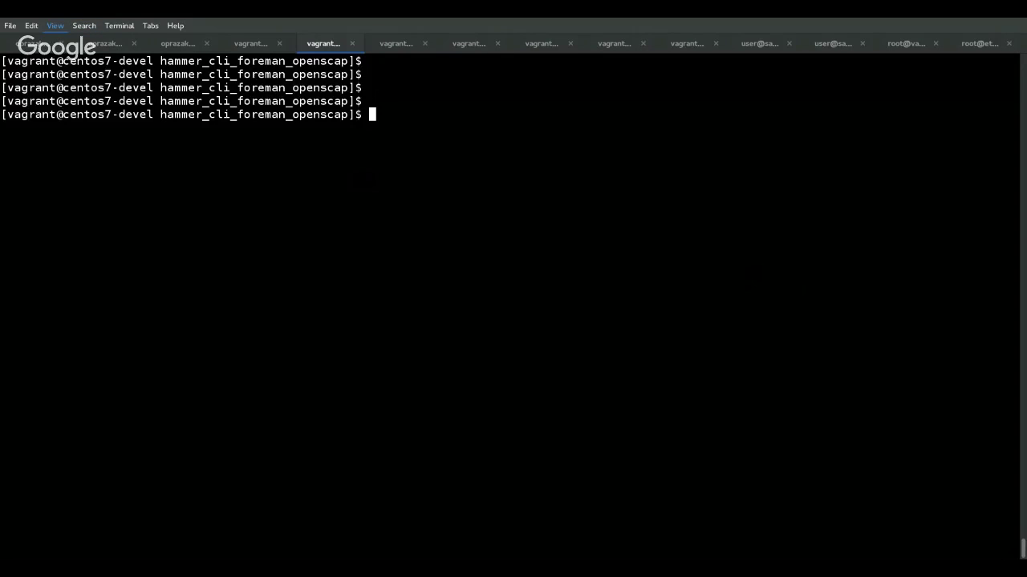
key(ctrl+plus)
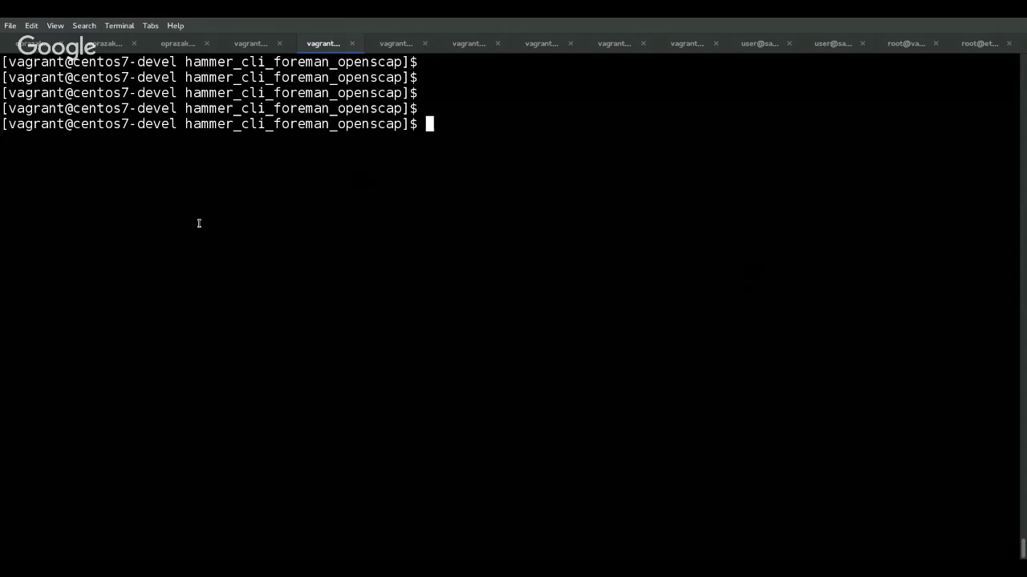
key(Return)
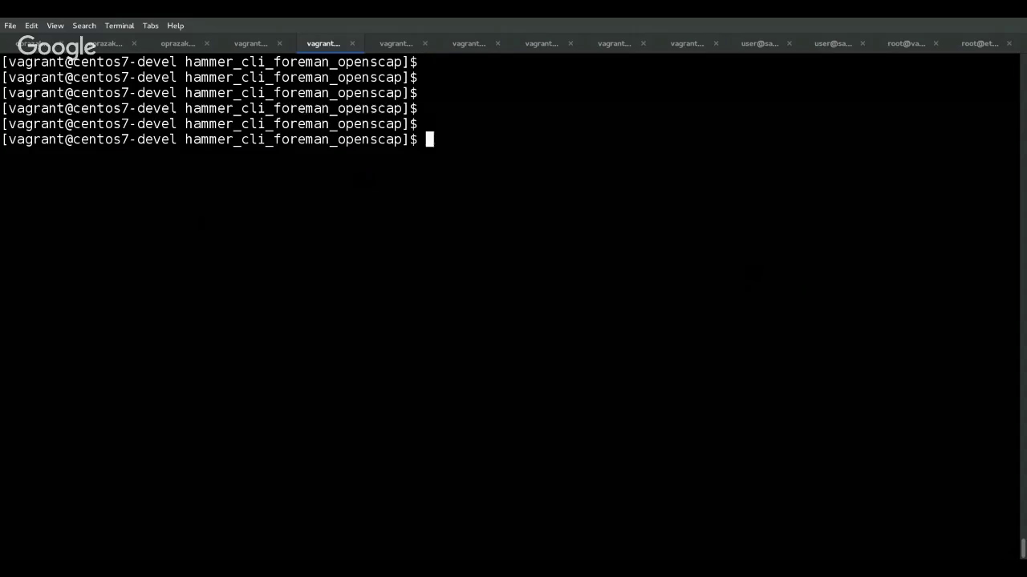
Step: Run hammer arf-report -h to show the help for the ARF report commands
text(hammer arf-0report -h)
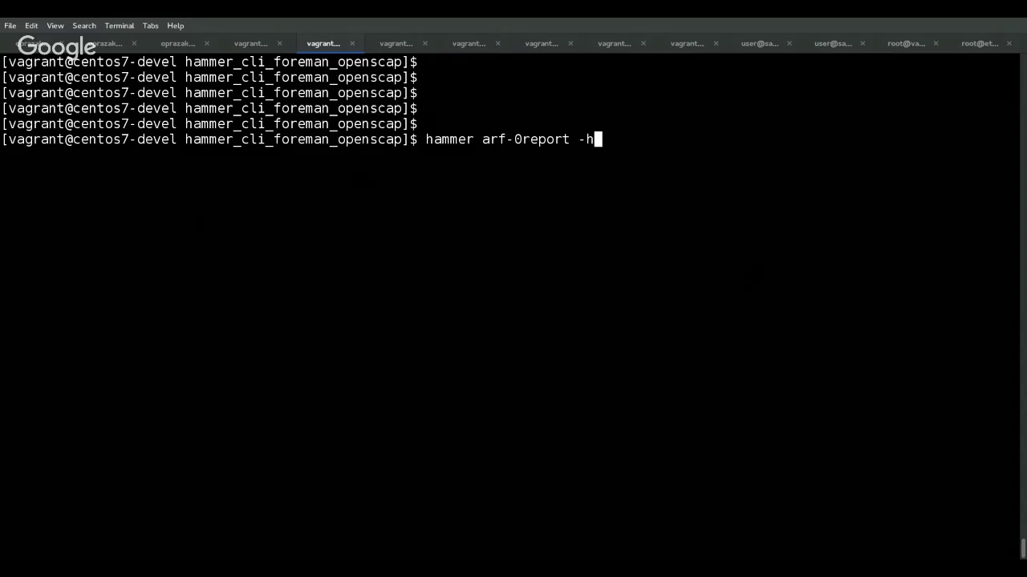
key(Left)
key(Left)
key(Left)
key(Left)
key(Left)
key(Left)
key(Left)
key(Left)
key(Left)
key(BackSpace)
key(Return)
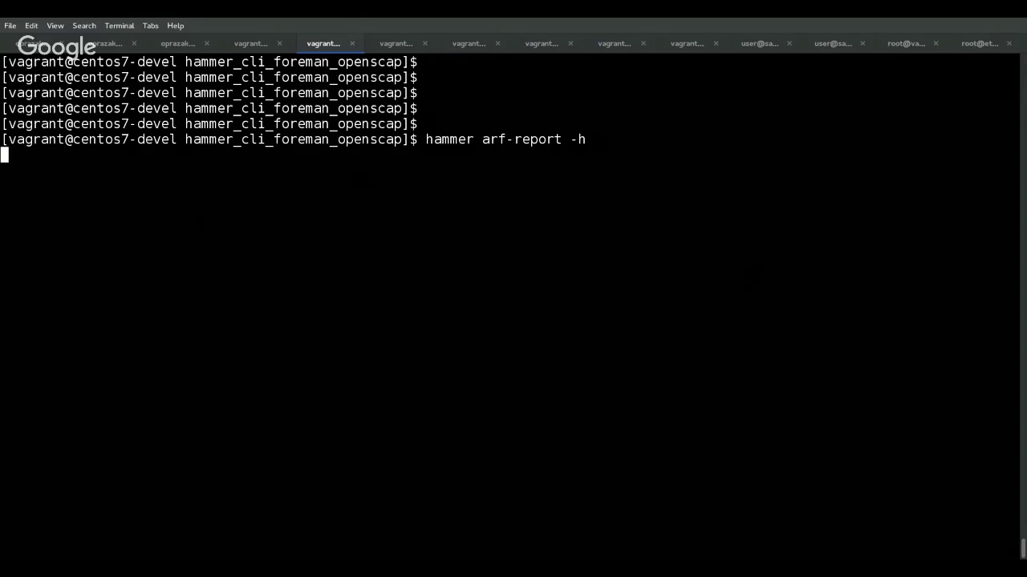